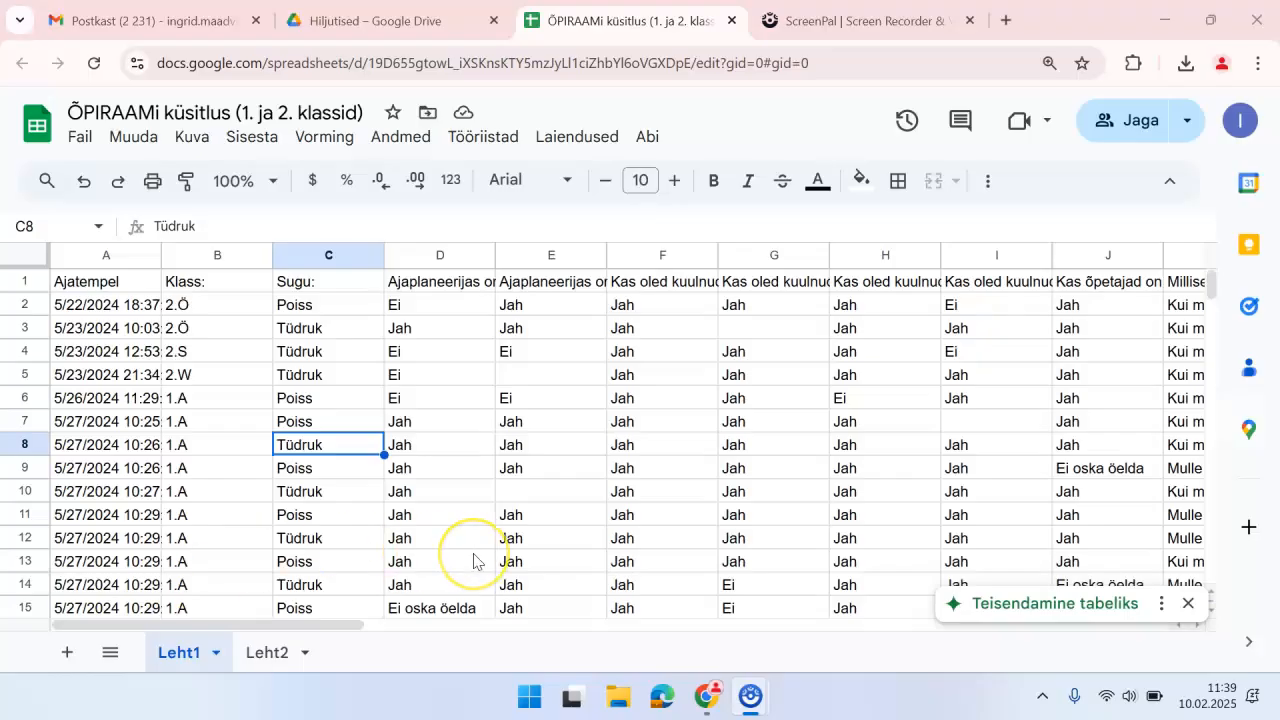
Look through the survey responses on the Leht1 sheet.
{"action": "scroll", "coordinate": [474, 561], "scroll_direction": "down", "scroll_amount": 5}
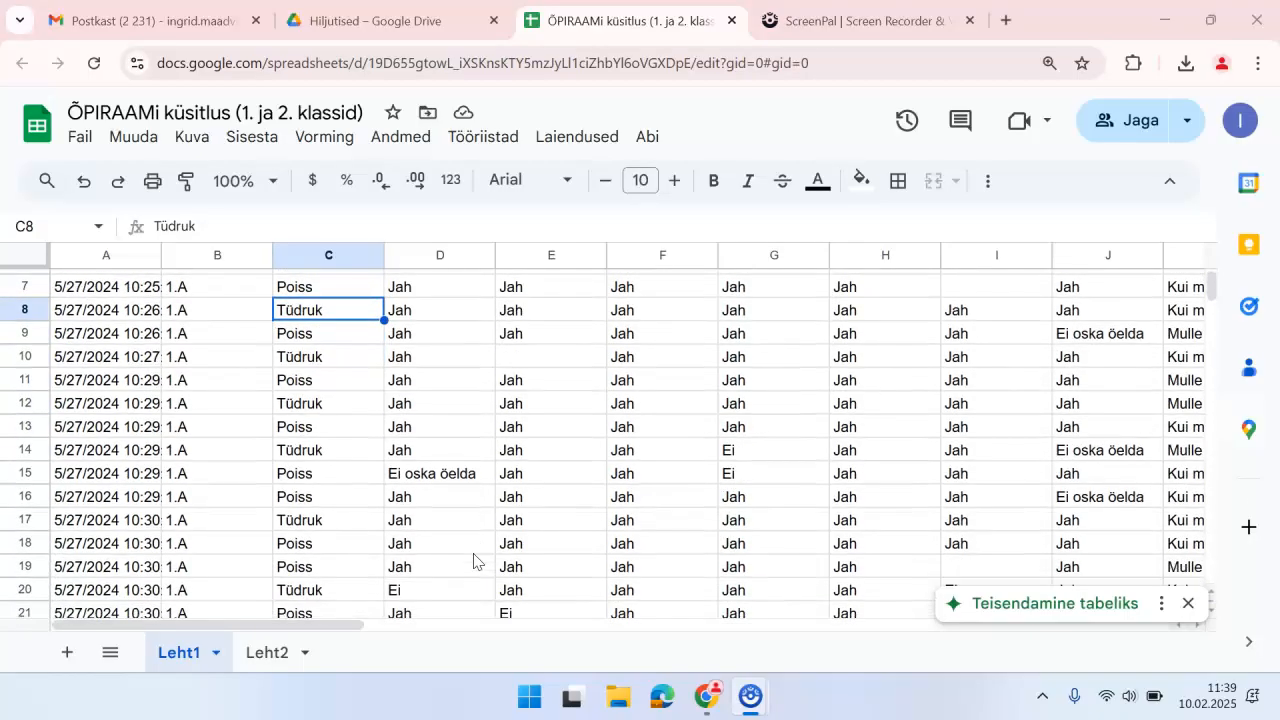
{"action": "scroll", "coordinate": [474, 561], "scroll_direction": "down", "scroll_amount": 4}
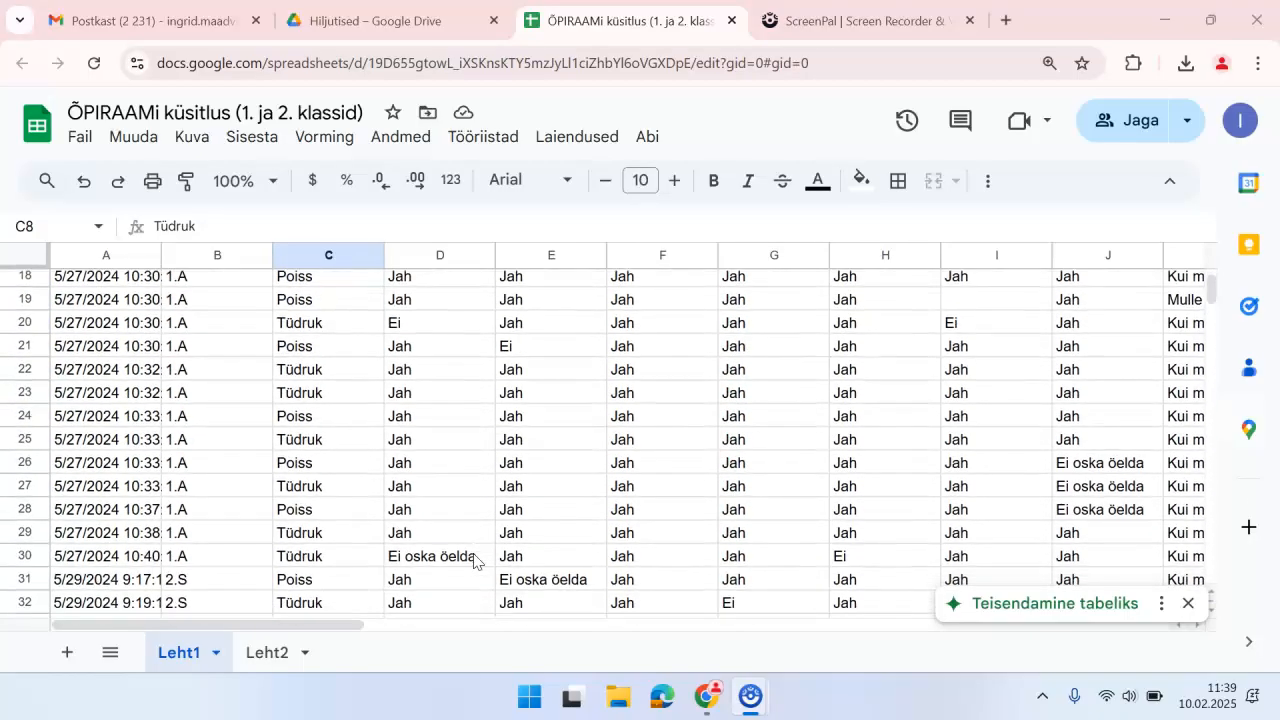
{"action": "scroll", "coordinate": [474, 561], "scroll_direction": "up", "scroll_amount": 2}
{"action": "scroll", "coordinate": [474, 561], "scroll_direction": "up", "scroll_amount": 6}
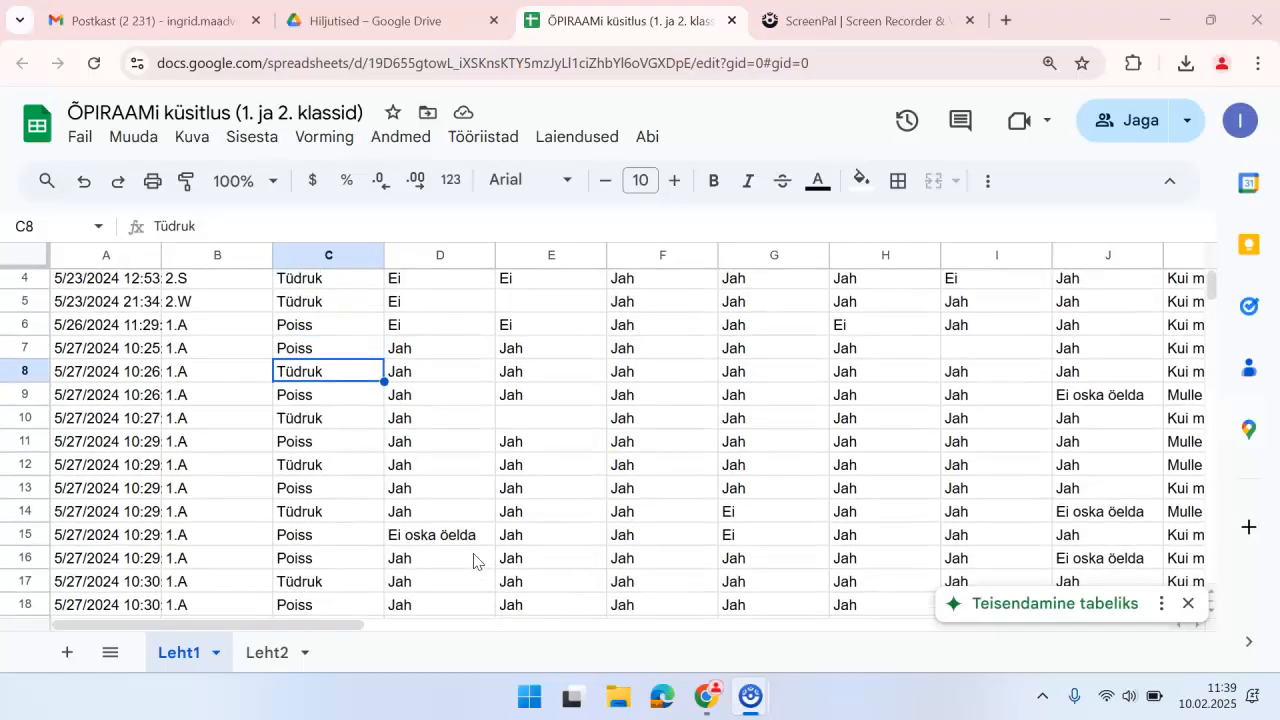
Open the Leht2 sheet and hide the menus to enlarge the grid area.
{"action": "left_click", "coordinate": [262, 653]}
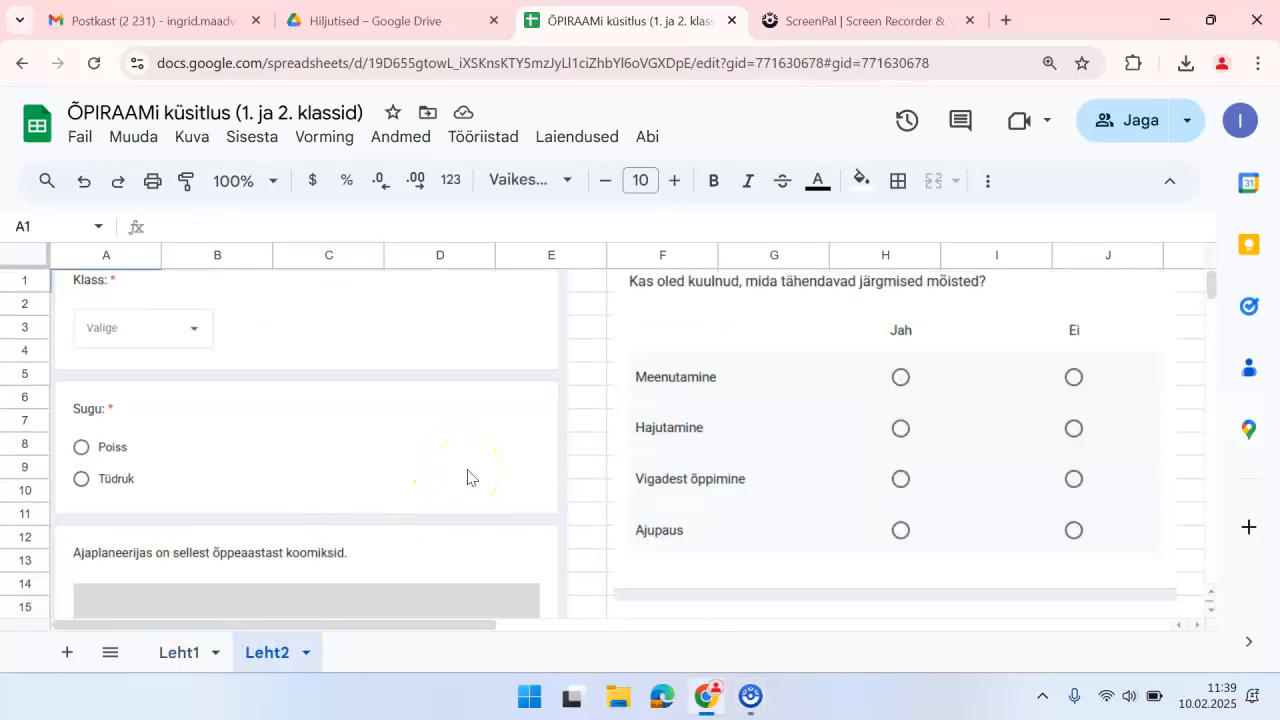
{"action": "left_click", "coordinate": [1166, 185]}
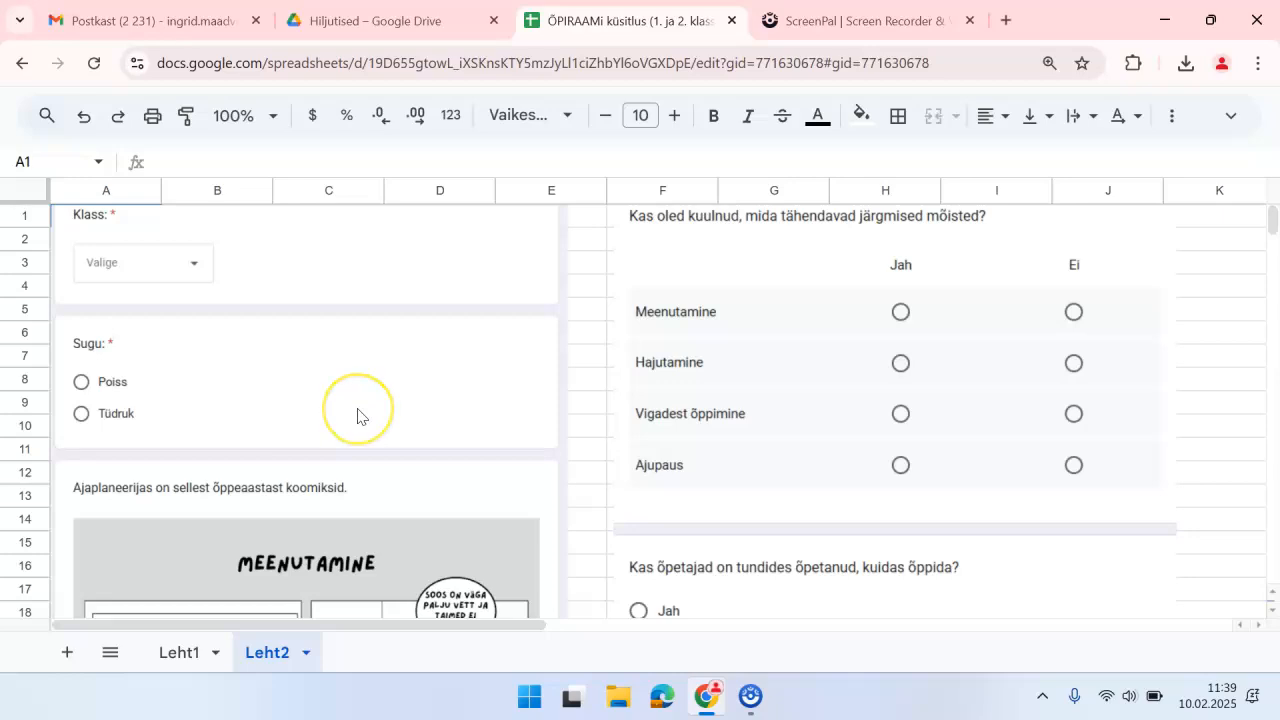
Review the class, gender and Ajaplaneerija comic questions in the questionnaire image on Leht2.
{"action": "scroll", "coordinate": [355, 418], "scroll_direction": "down", "scroll_amount": 2}
{"action": "scroll", "coordinate": [358, 416], "scroll_direction": "down", "scroll_amount": 5}
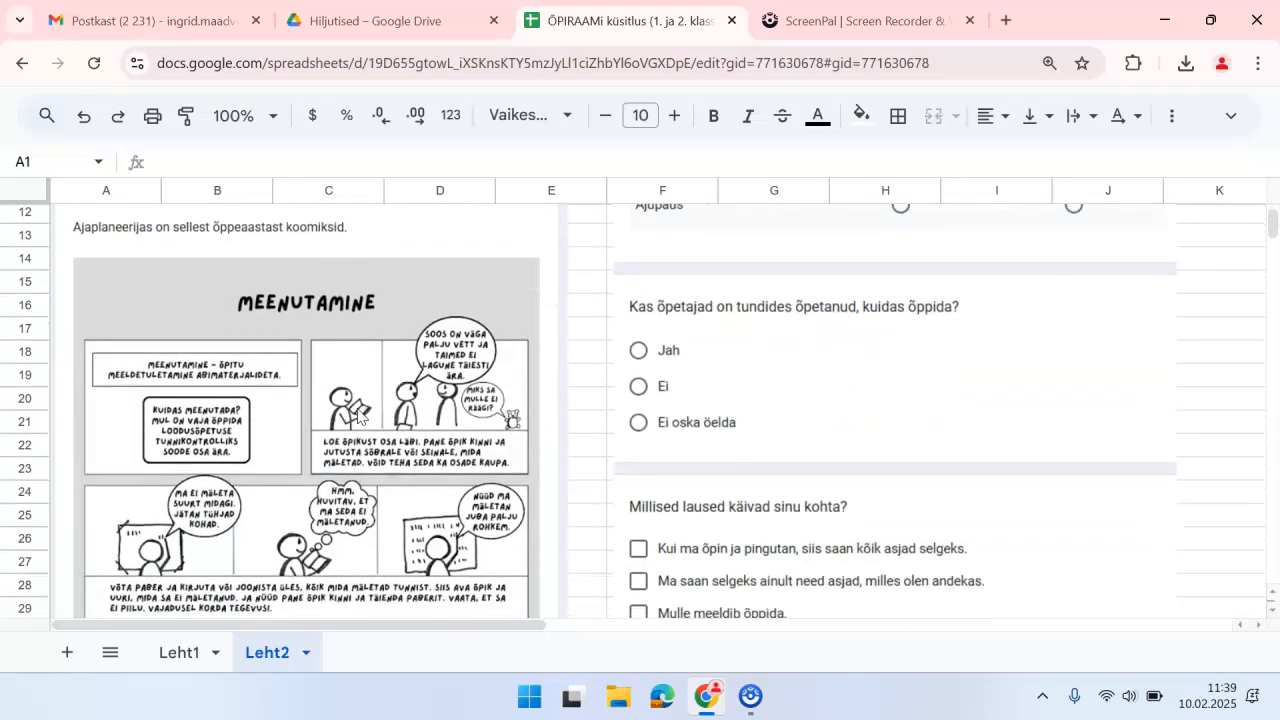
{"action": "scroll", "coordinate": [357, 416], "scroll_direction": "down", "scroll_amount": 3}
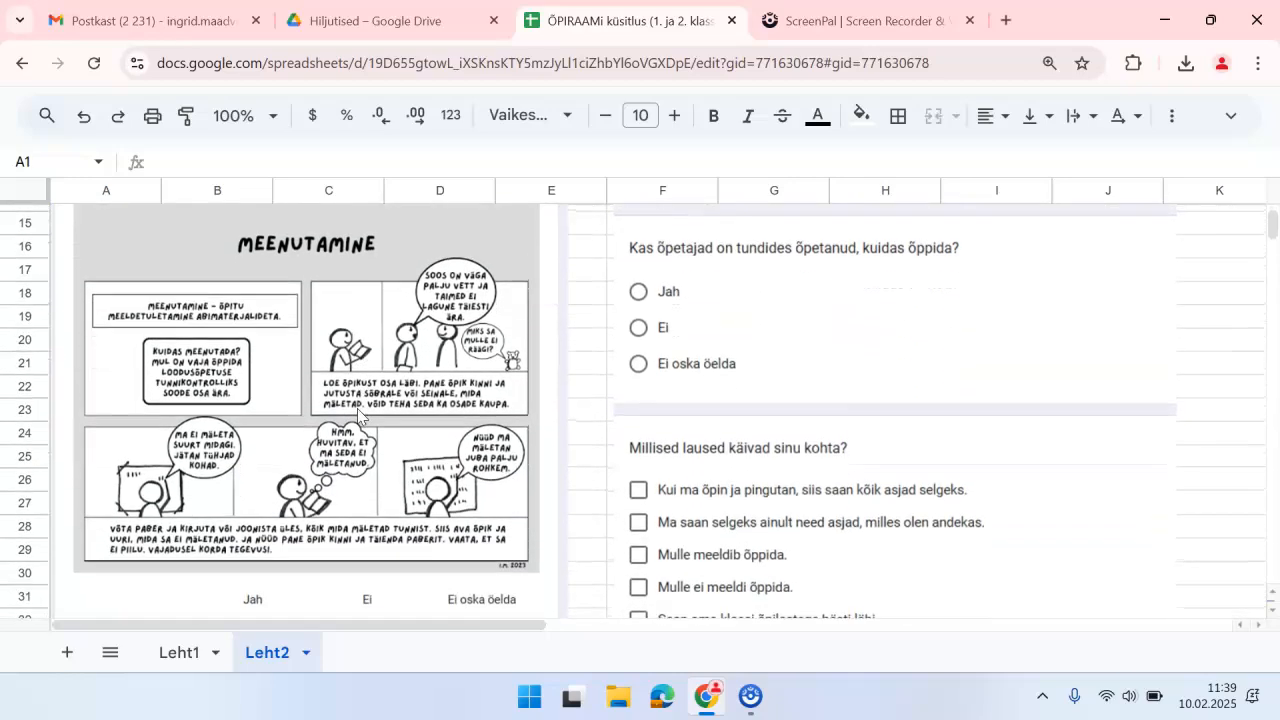
{"action": "scroll", "coordinate": [357, 416], "scroll_direction": "up", "scroll_amount": 3}
{"action": "scroll", "coordinate": [357, 416], "scroll_direction": "down", "scroll_amount": 6}
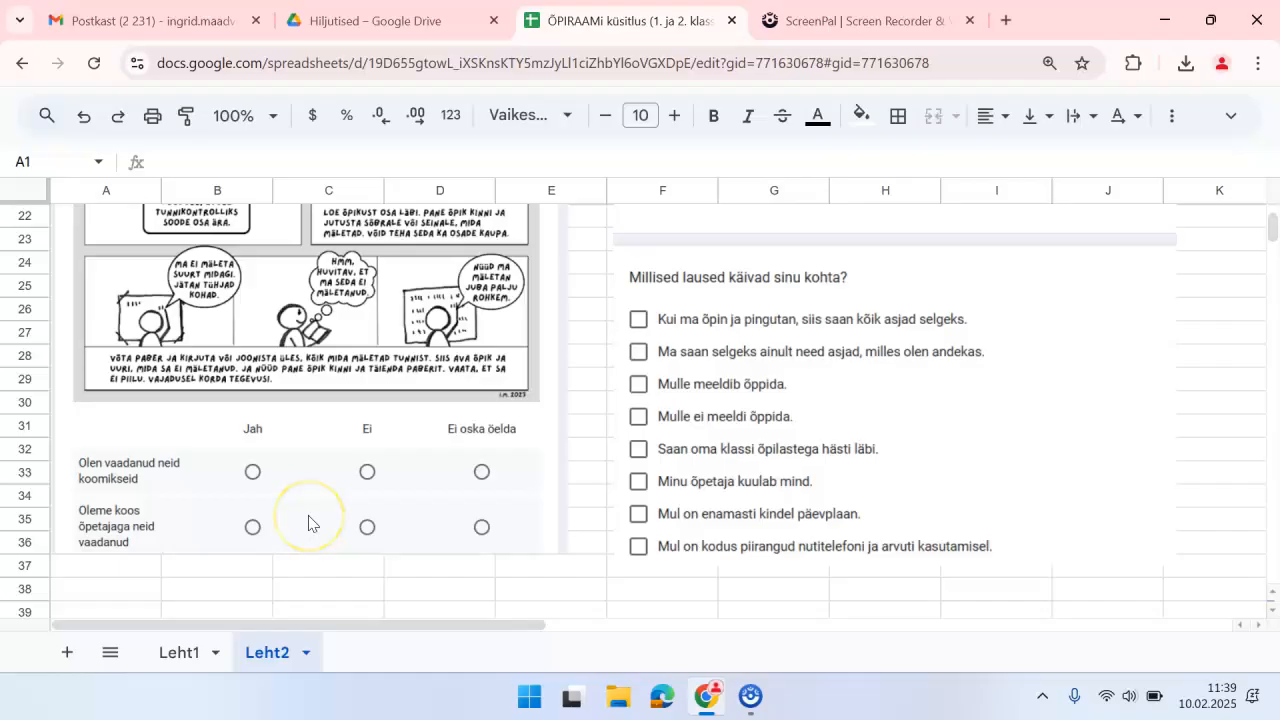
{"action": "scroll", "coordinate": [634, 418], "scroll_direction": "up", "scroll_amount": 10}
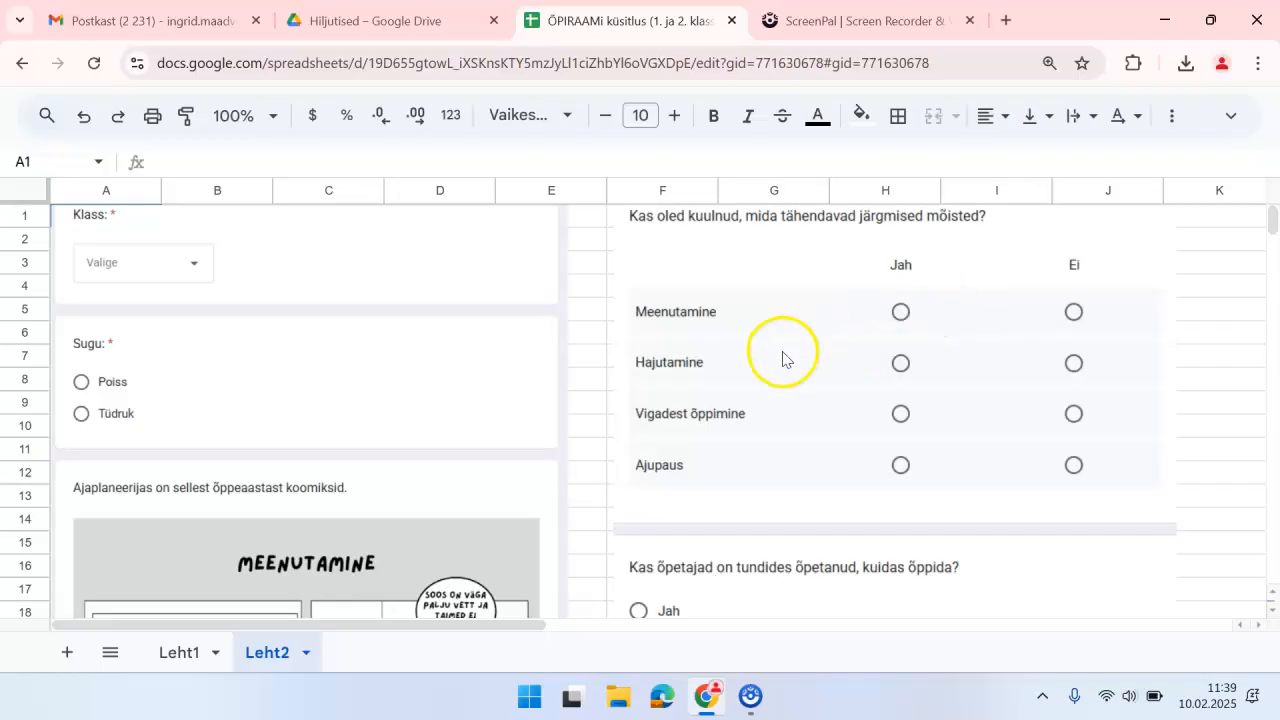
Review the questionnaire's items on learning concepts, teachers' instruction on how to learn, and the self-description statements.
{"action": "scroll", "coordinate": [781, 440], "scroll_direction": "down", "scroll_amount": 3}
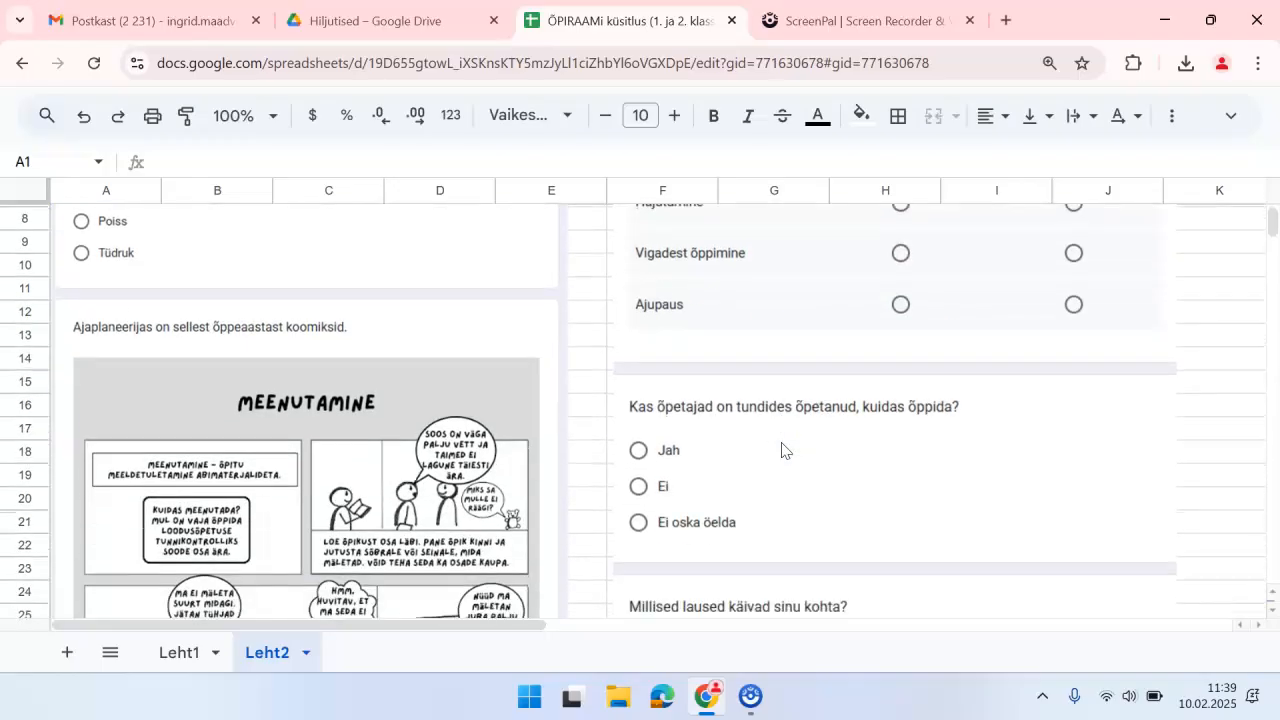
{"action": "scroll", "coordinate": [782, 450], "scroll_direction": "down", "scroll_amount": 4}
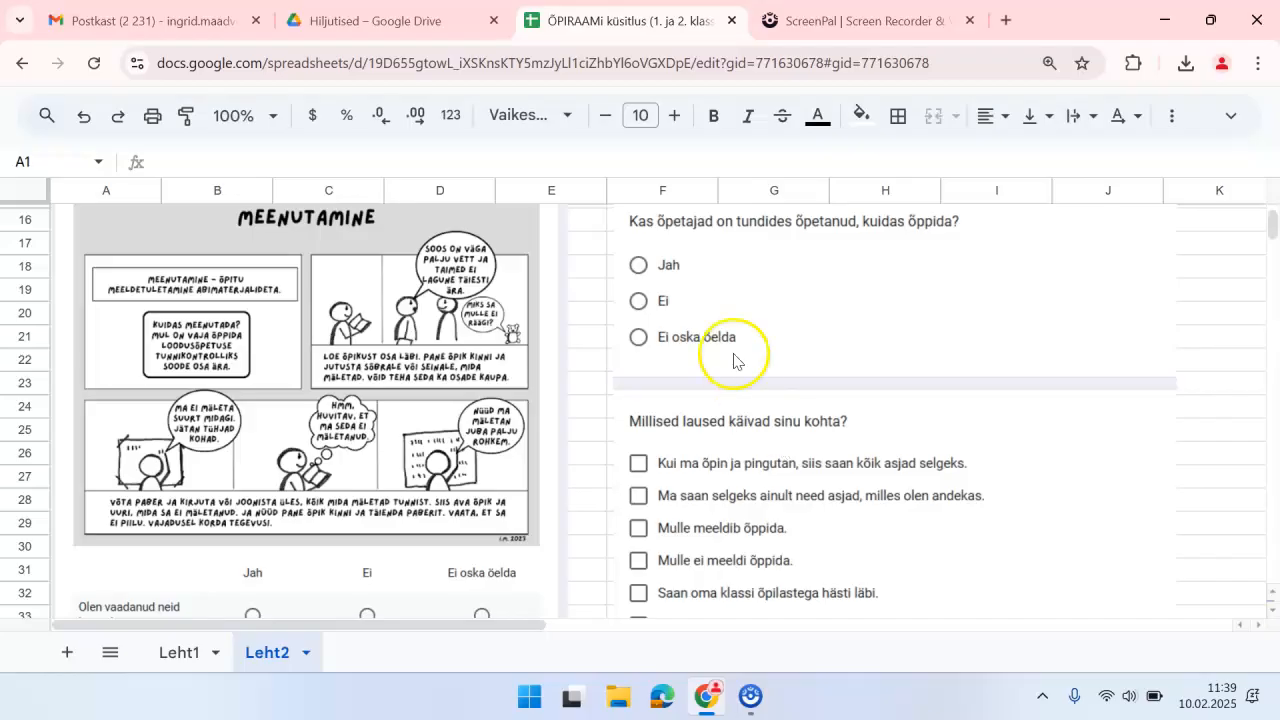
{"action": "scroll", "coordinate": [821, 337], "scroll_direction": "down", "scroll_amount": 4}
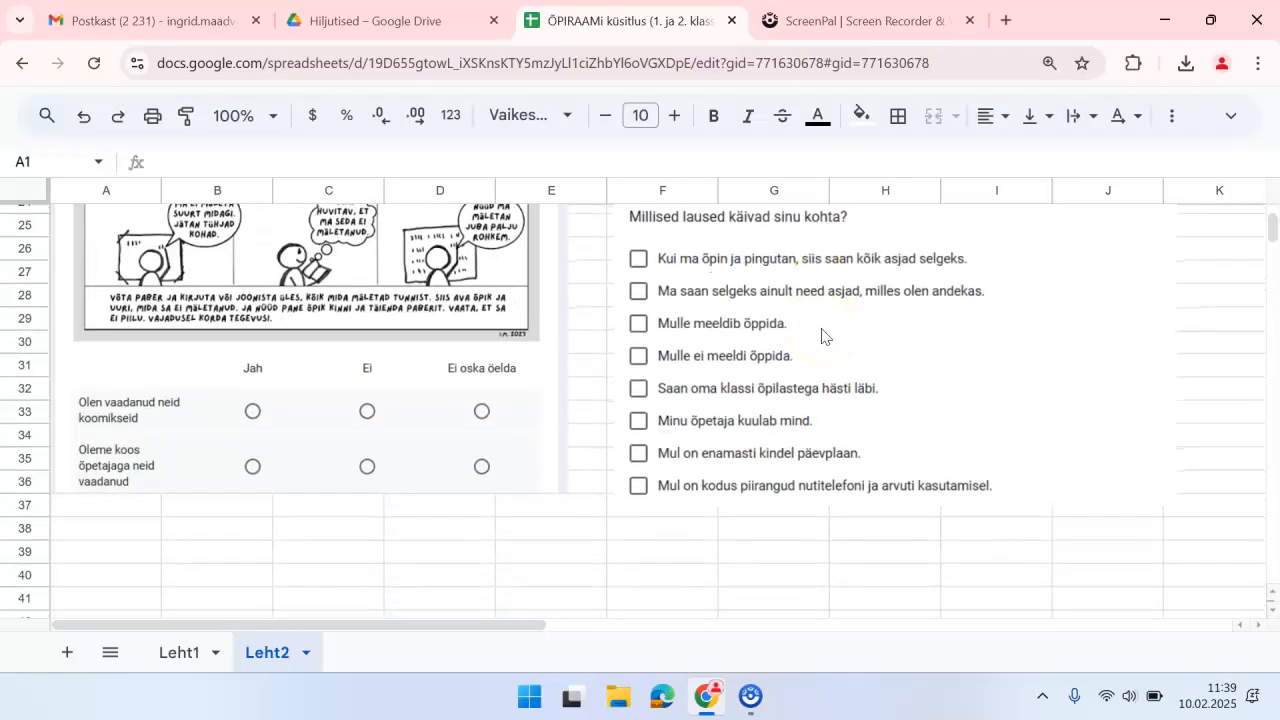
{"action": "scroll", "coordinate": [821, 337], "scroll_direction": "up", "scroll_amount": 2}
{"action": "scroll", "coordinate": [821, 337], "scroll_direction": "down", "scroll_amount": 1}
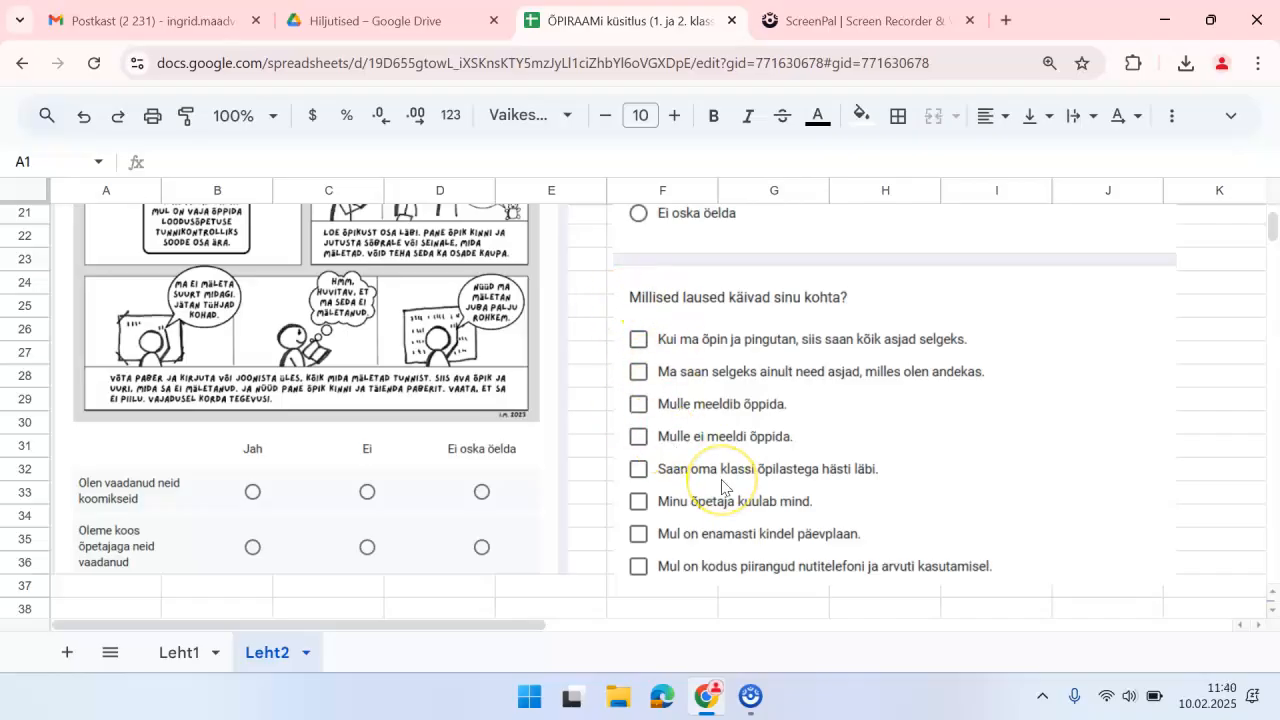
{"action": "scroll", "coordinate": [722, 487], "scroll_direction": "down", "scroll_amount": 1}
{"action": "scroll", "coordinate": [722, 487], "scroll_direction": "up", "scroll_amount": 10}
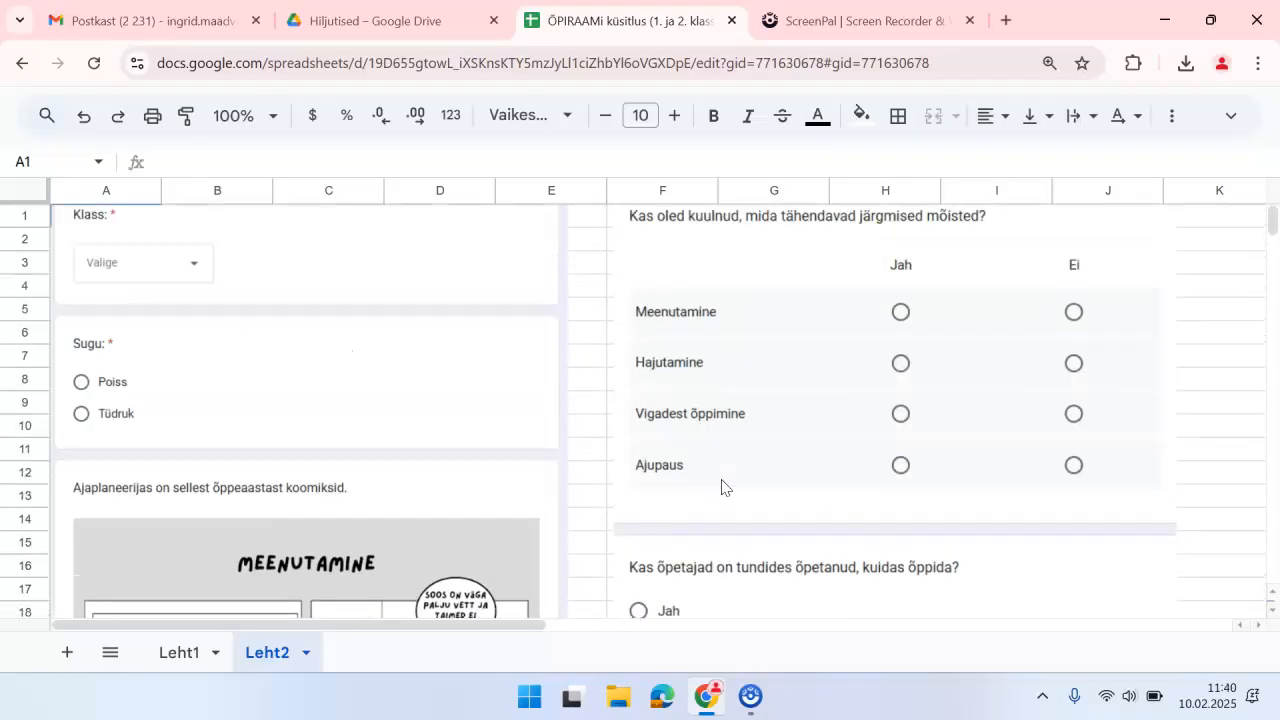
Return to the Leht1 sheet and look over the full range of response data.
{"action": "left_click", "coordinate": [187, 652]}
{"action": "left_click", "coordinate": [503, 518]}
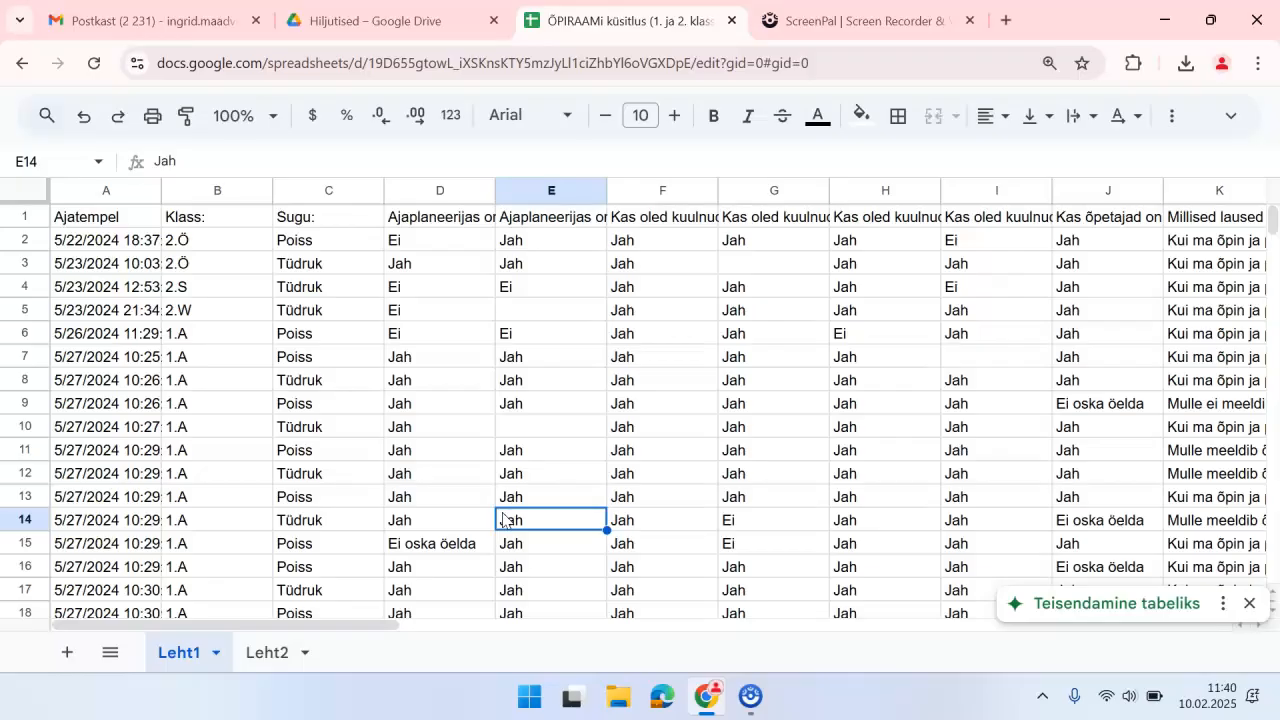
{"action": "scroll", "coordinate": [503, 518], "scroll_direction": "down", "scroll_amount": 2}
{"action": "scroll", "coordinate": [503, 518], "scroll_direction": "up", "scroll_amount": 2}
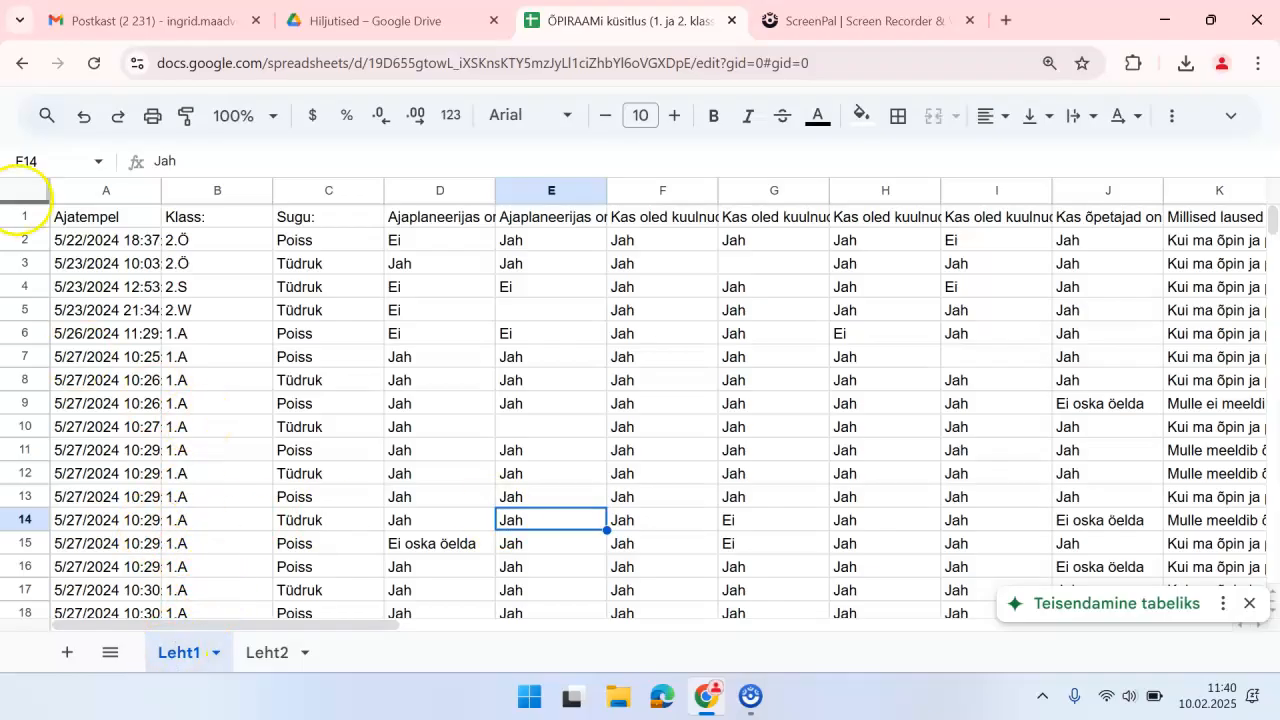
{"action": "left_click", "coordinate": [24, 191]}
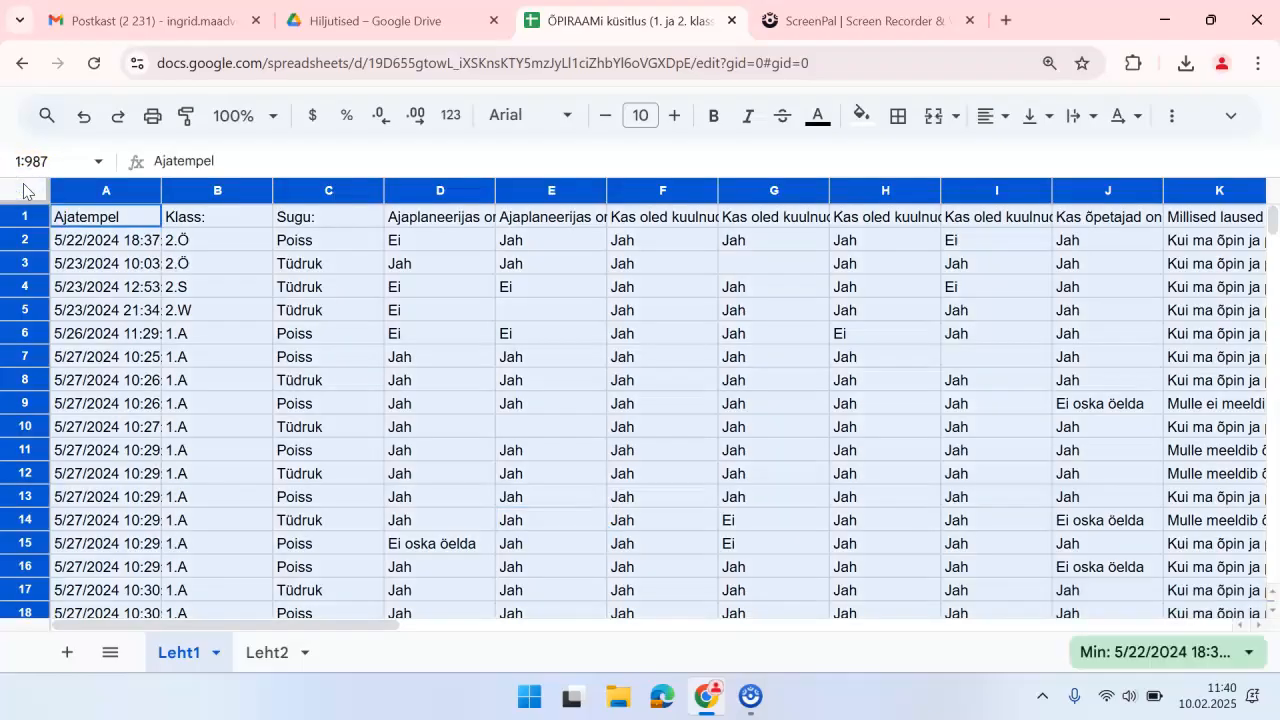
{"action": "left_click", "coordinate": [261, 450]}
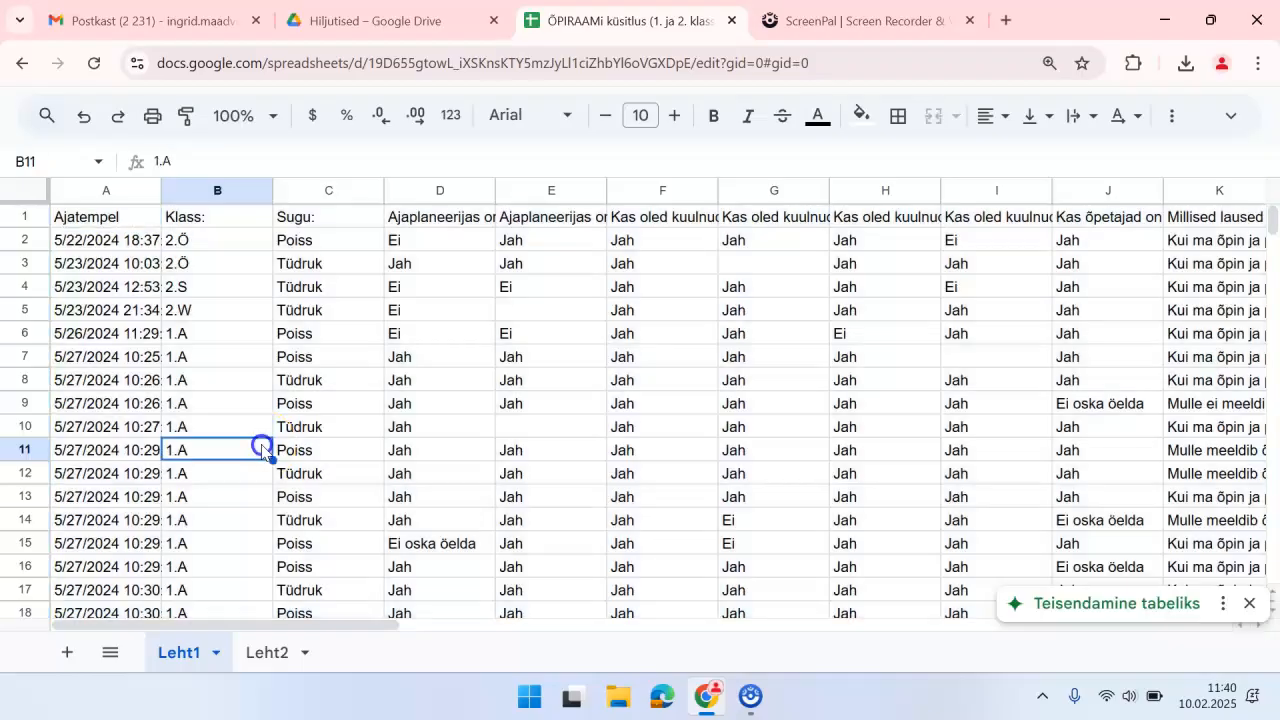
Duplicate the Leht1 sheet and compare the copy with the original.
{"action": "left_click", "coordinate": [214, 656]}
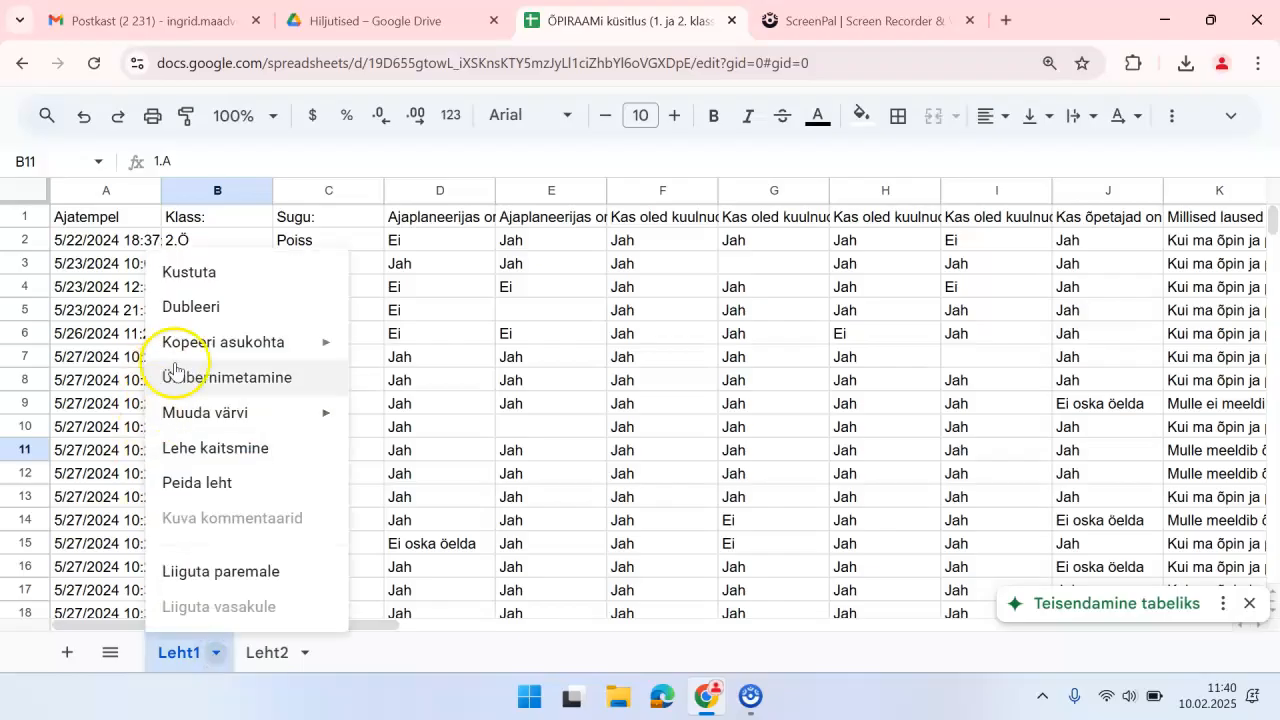
{"action": "left_click", "coordinate": [205, 312]}
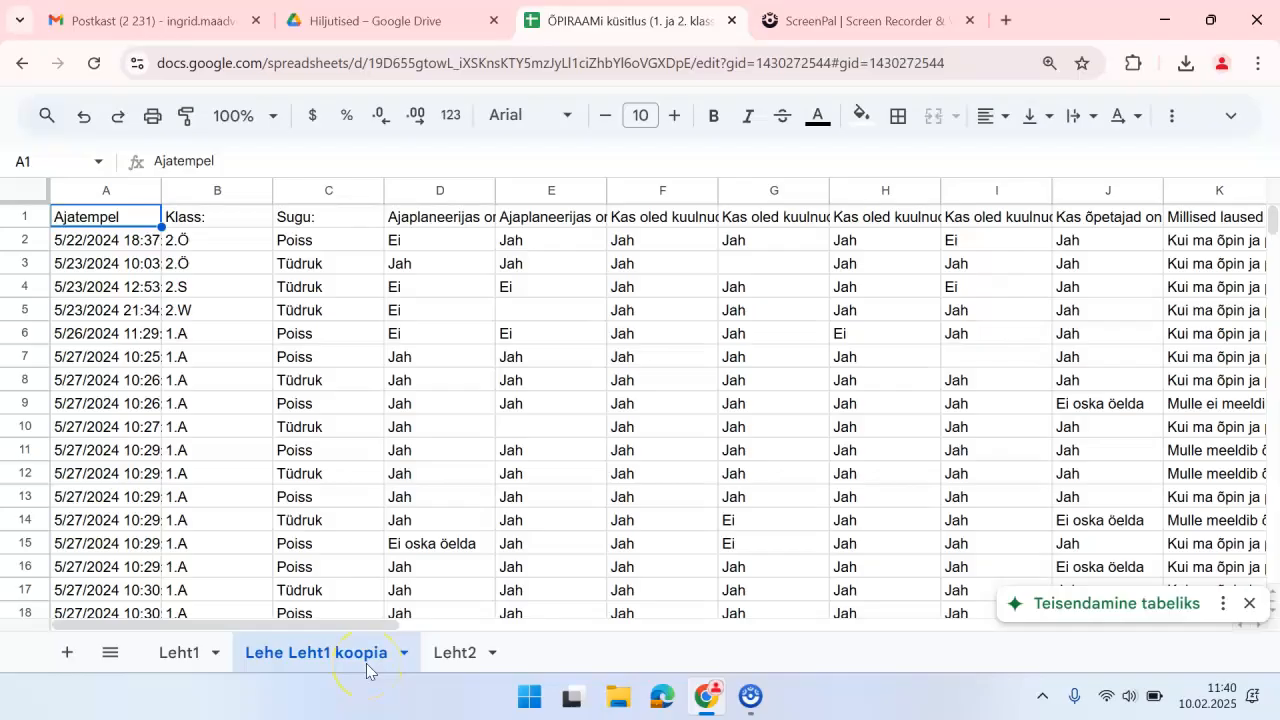
{"action": "left_click", "coordinate": [170, 673]}
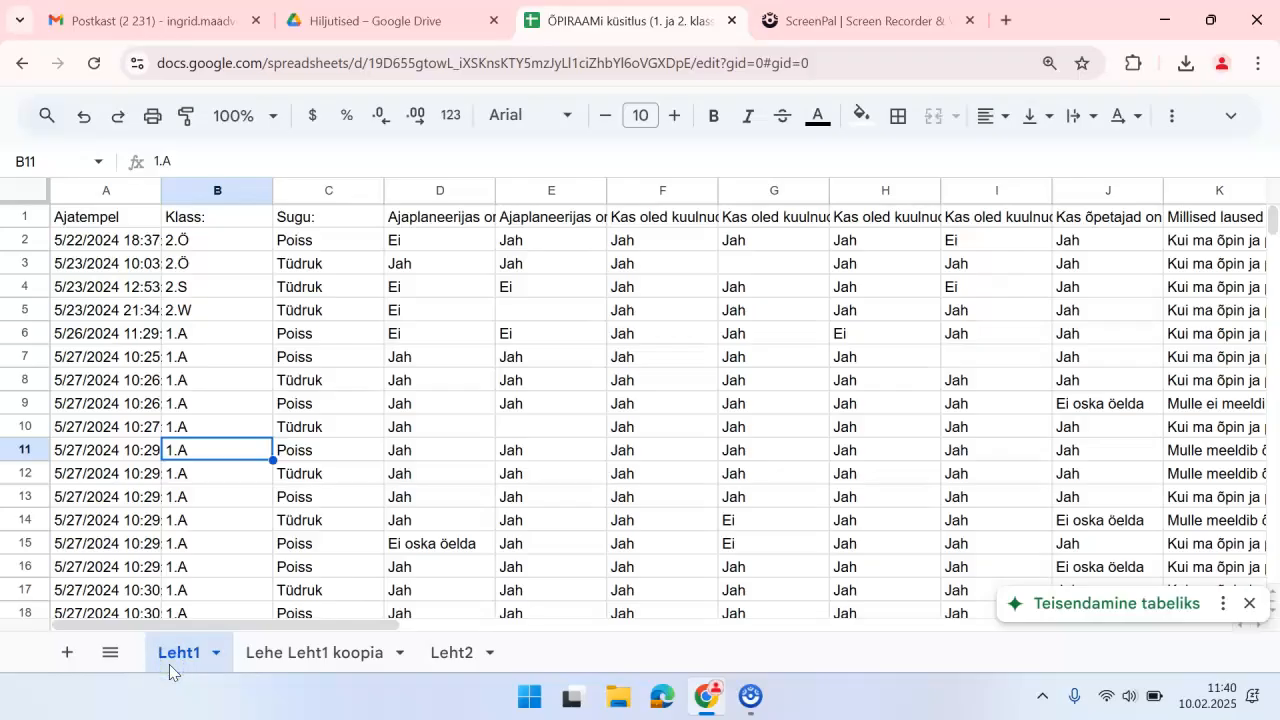
{"action": "left_click", "coordinate": [312, 661]}
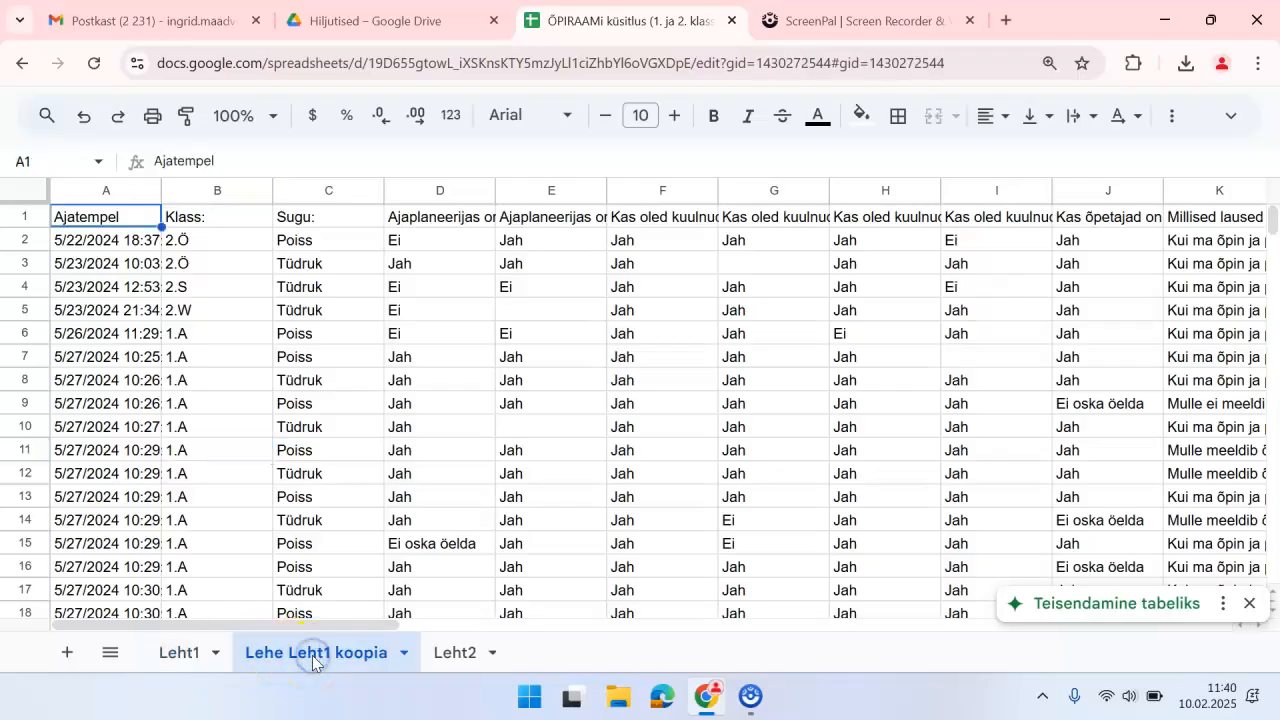
Rename the duplicated sheet as Koopia.
{"action": "left_click", "coordinate": [406, 653]}
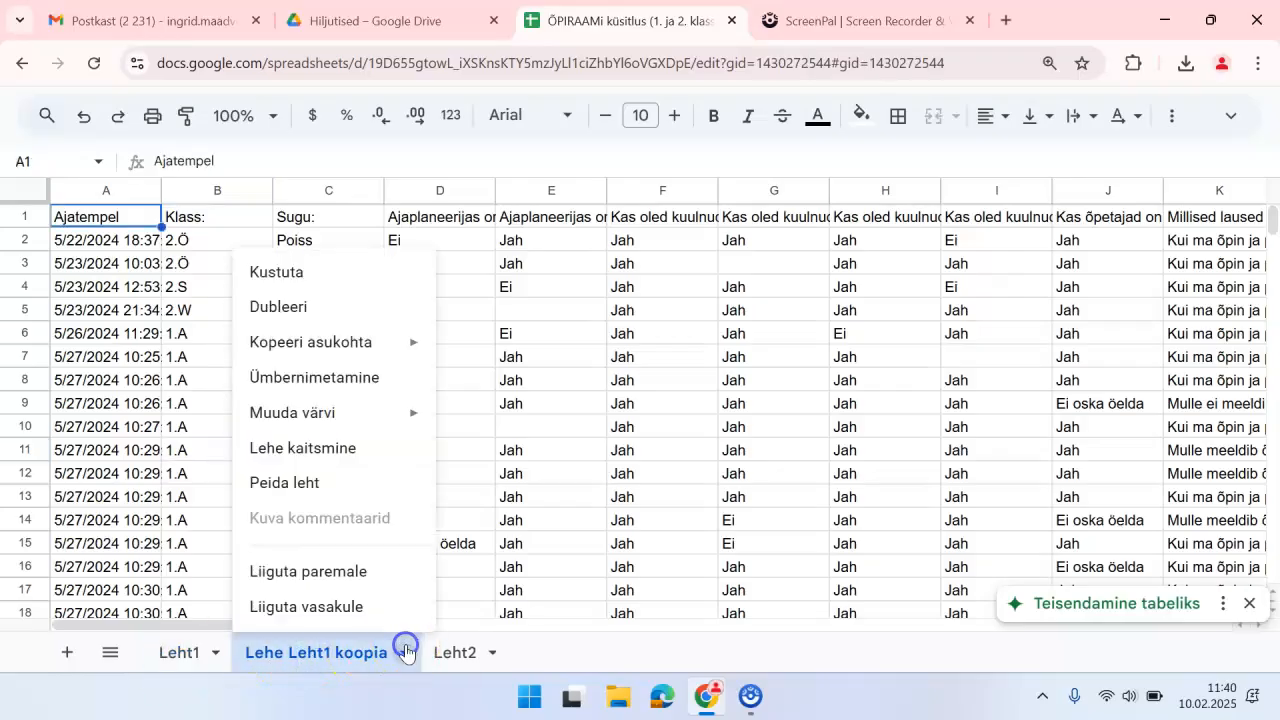
{"action": "mouse_move", "coordinate": [333, 420]}
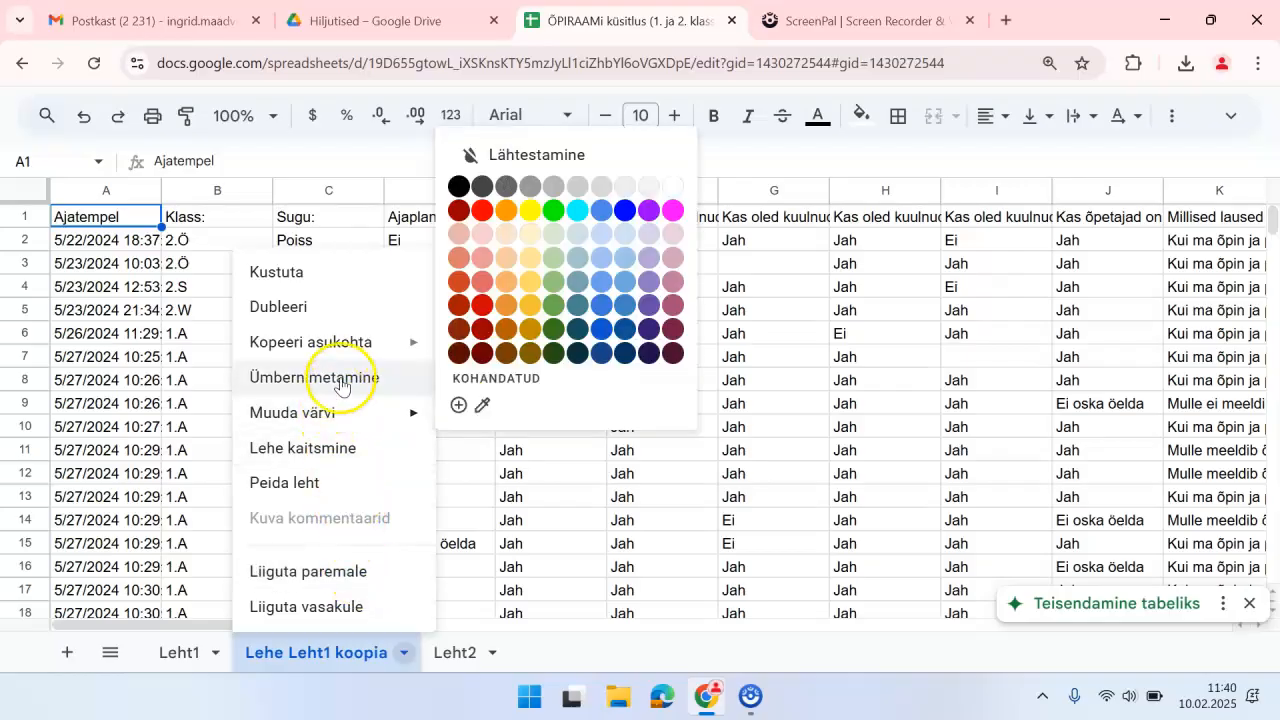
{"action": "left_click", "coordinate": [340, 378]}
{"action": "type", "text": "Koopia"}
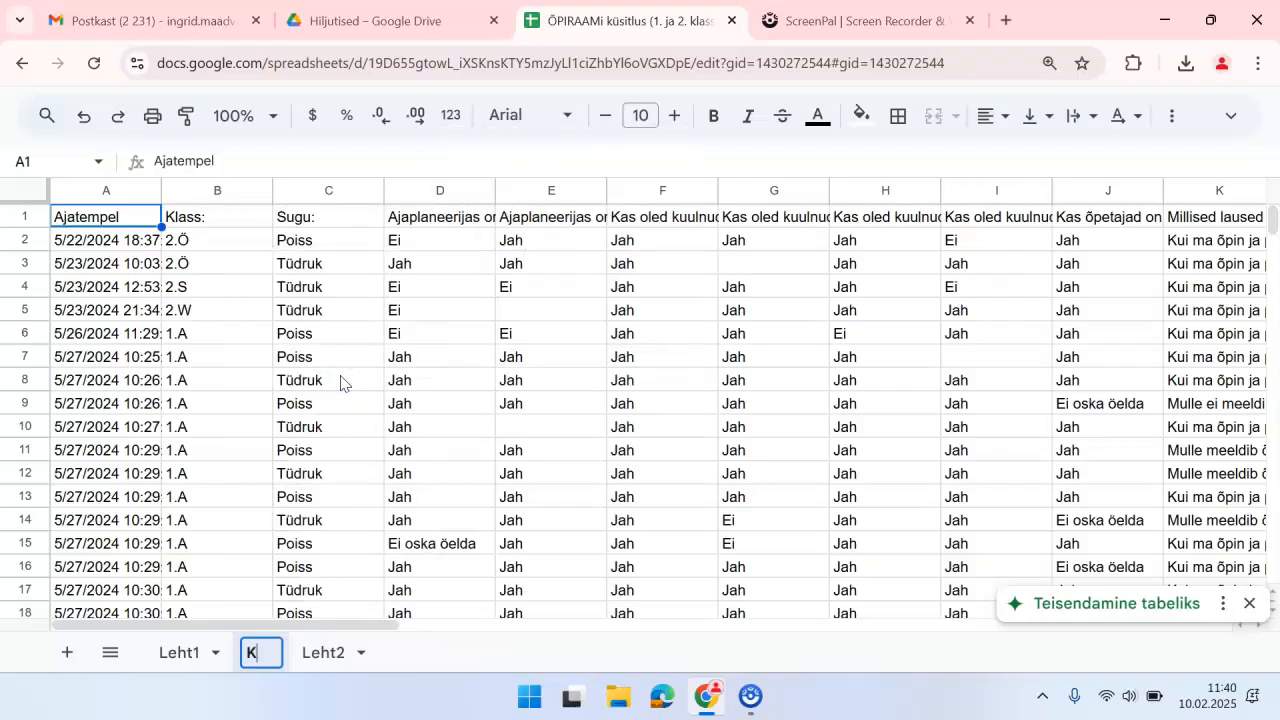
{"action": "key", "text": "Return"}
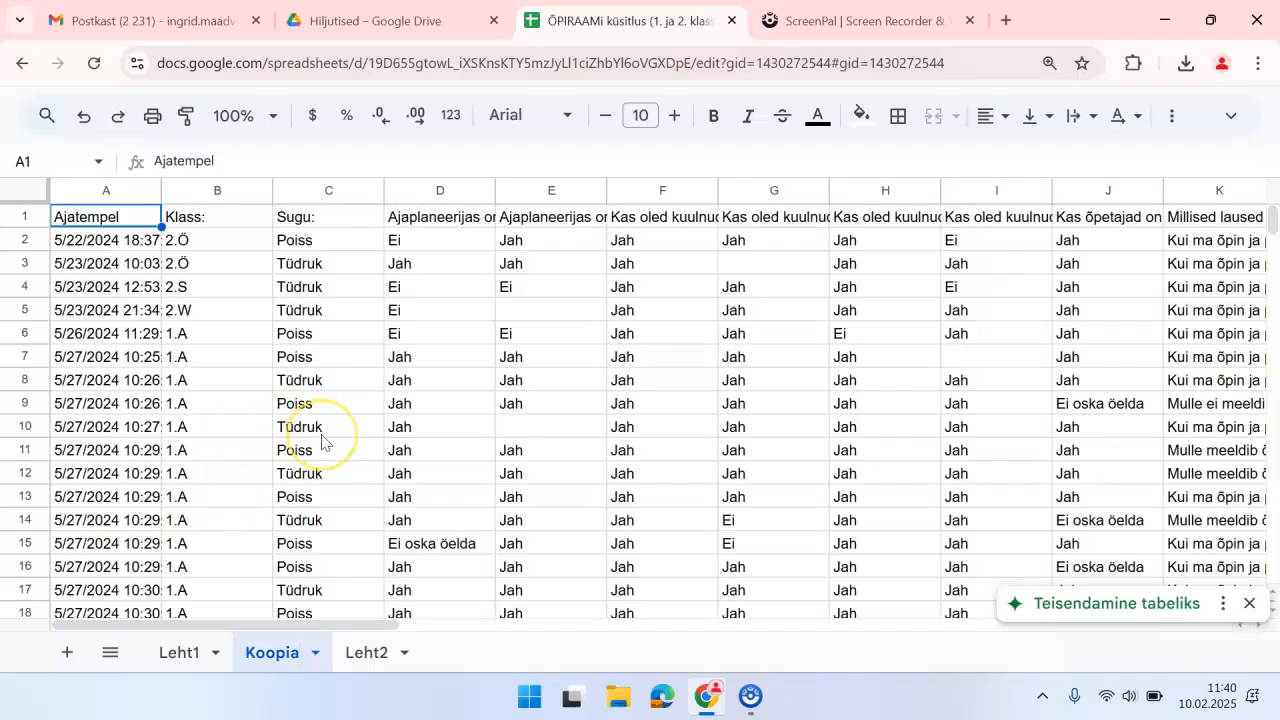
Delete the Ajatempel timestamp column from the Koopia sheet.
{"action": "scroll", "coordinate": [322, 441], "scroll_direction": "down", "scroll_amount": 3}
{"action": "scroll", "coordinate": [322, 441], "scroll_direction": "up", "scroll_amount": 3}
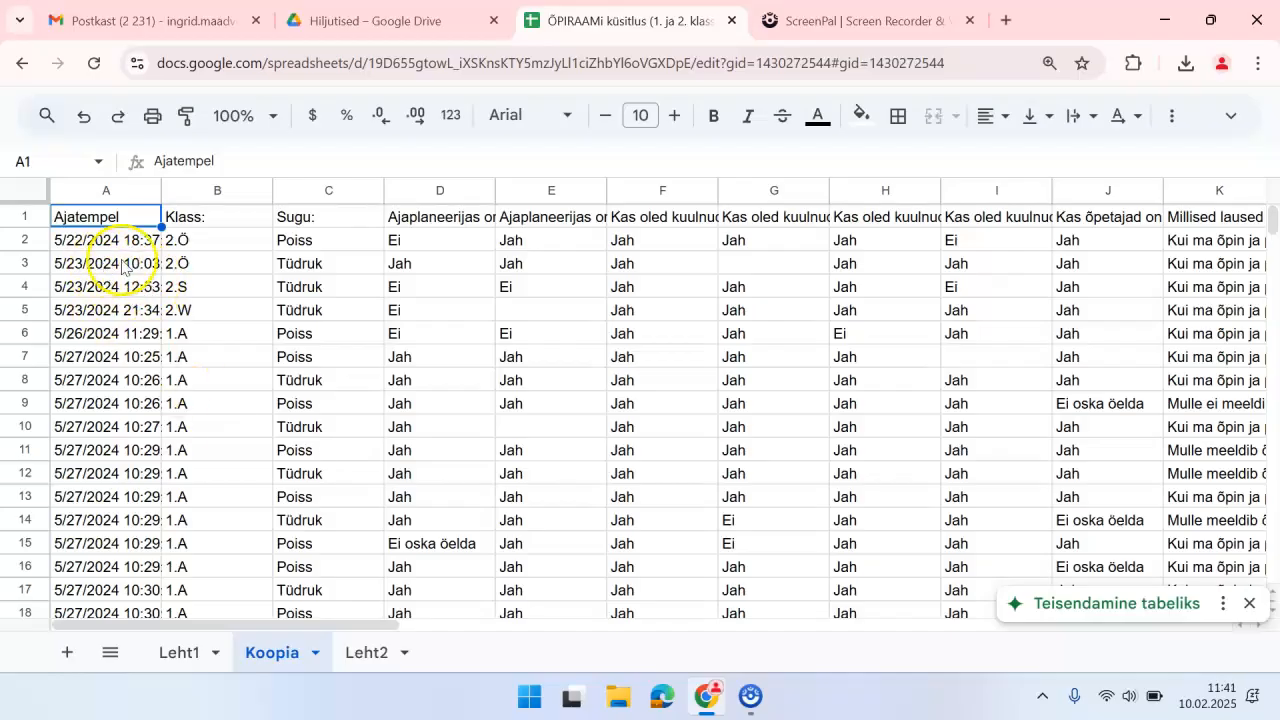
{"action": "scroll", "coordinate": [112, 449], "scroll_direction": "down", "scroll_amount": 12}
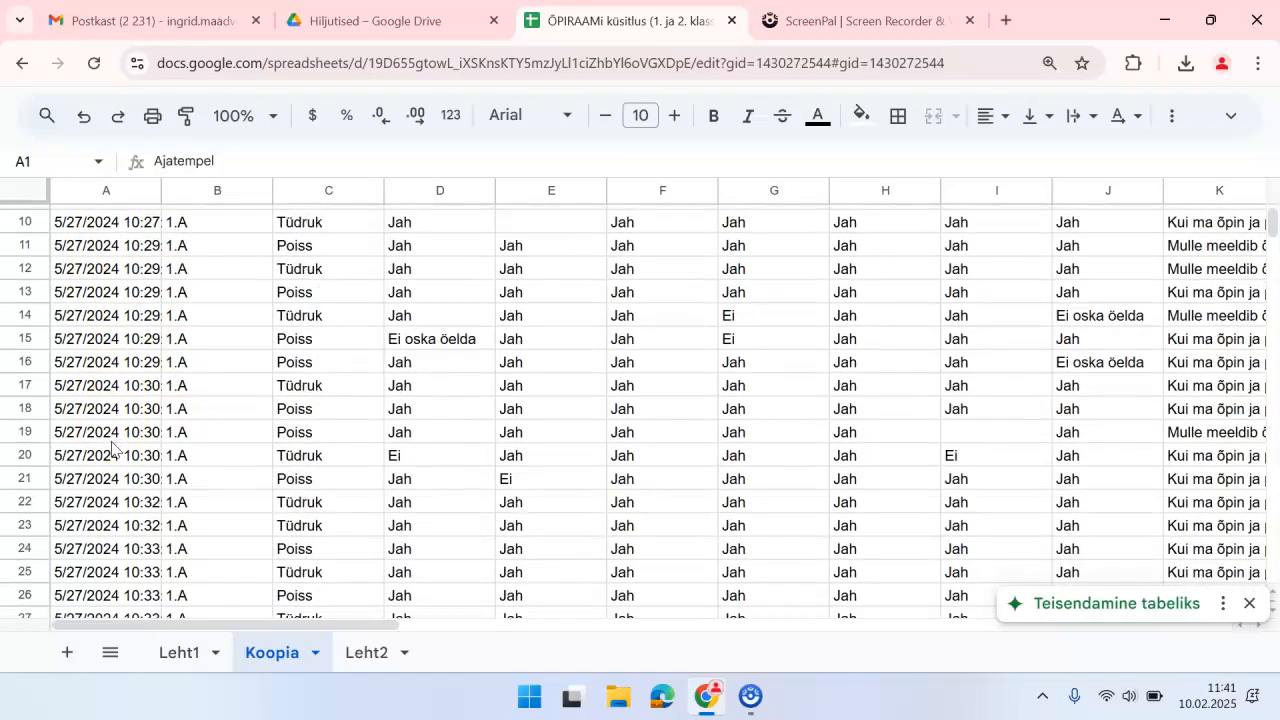
{"action": "scroll", "coordinate": [112, 449], "scroll_direction": "down", "scroll_amount": 4}
{"action": "scroll", "coordinate": [112, 449], "scroll_direction": "up", "scroll_amount": 15}
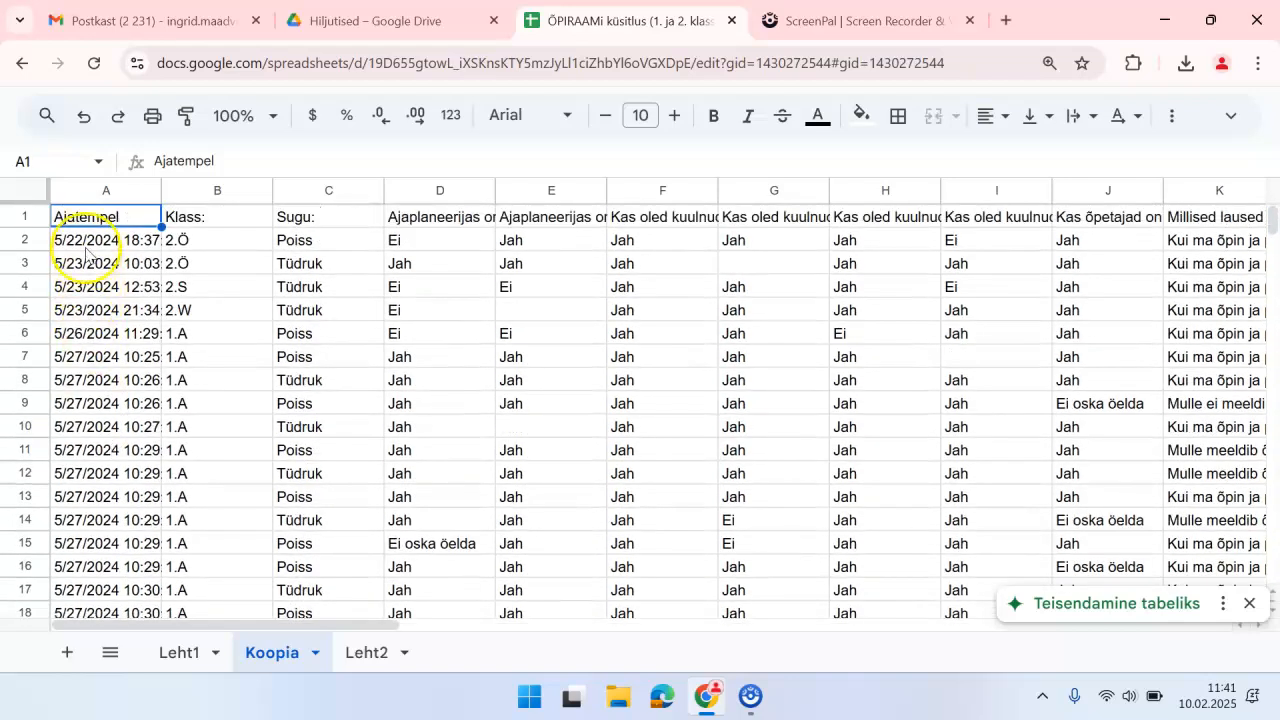
{"action": "left_click", "coordinate": [95, 193]}
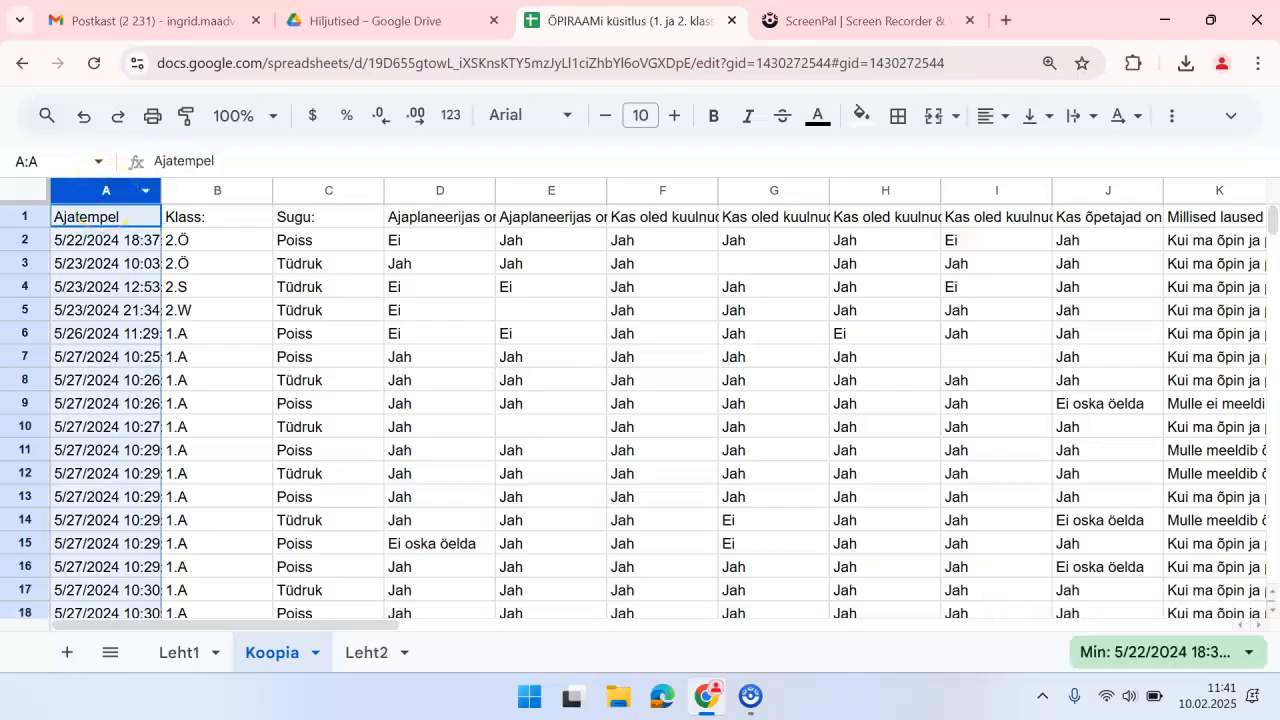
{"action": "right_click", "coordinate": [105, 199]}
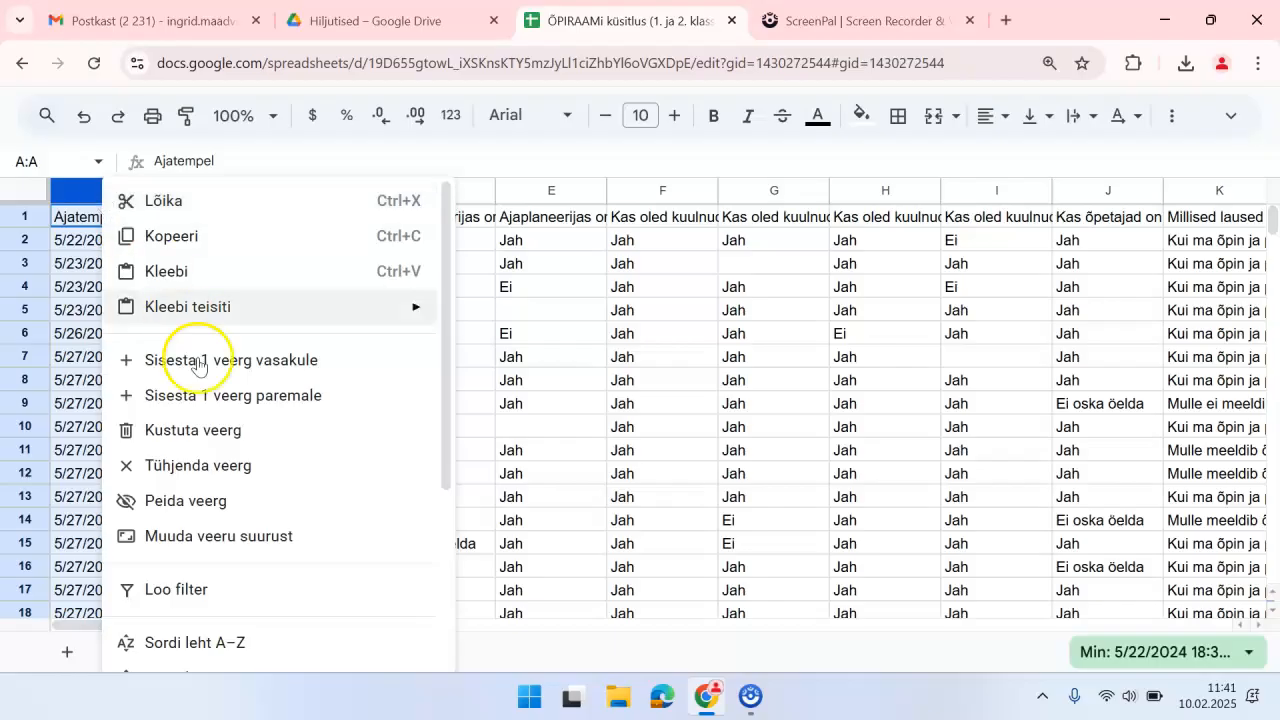
{"action": "left_click", "coordinate": [215, 430]}
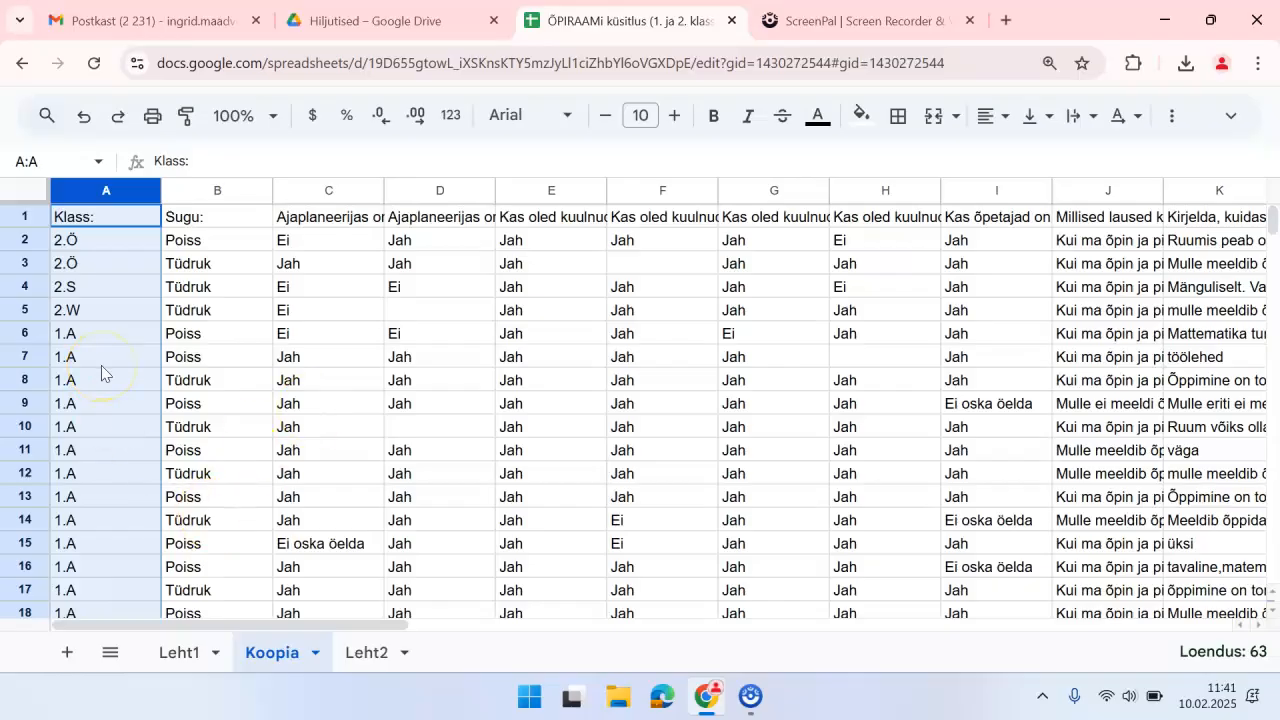
Examine the class values in the Klass column of the Koopia sheet.
{"action": "left_click", "coordinate": [143, 404]}
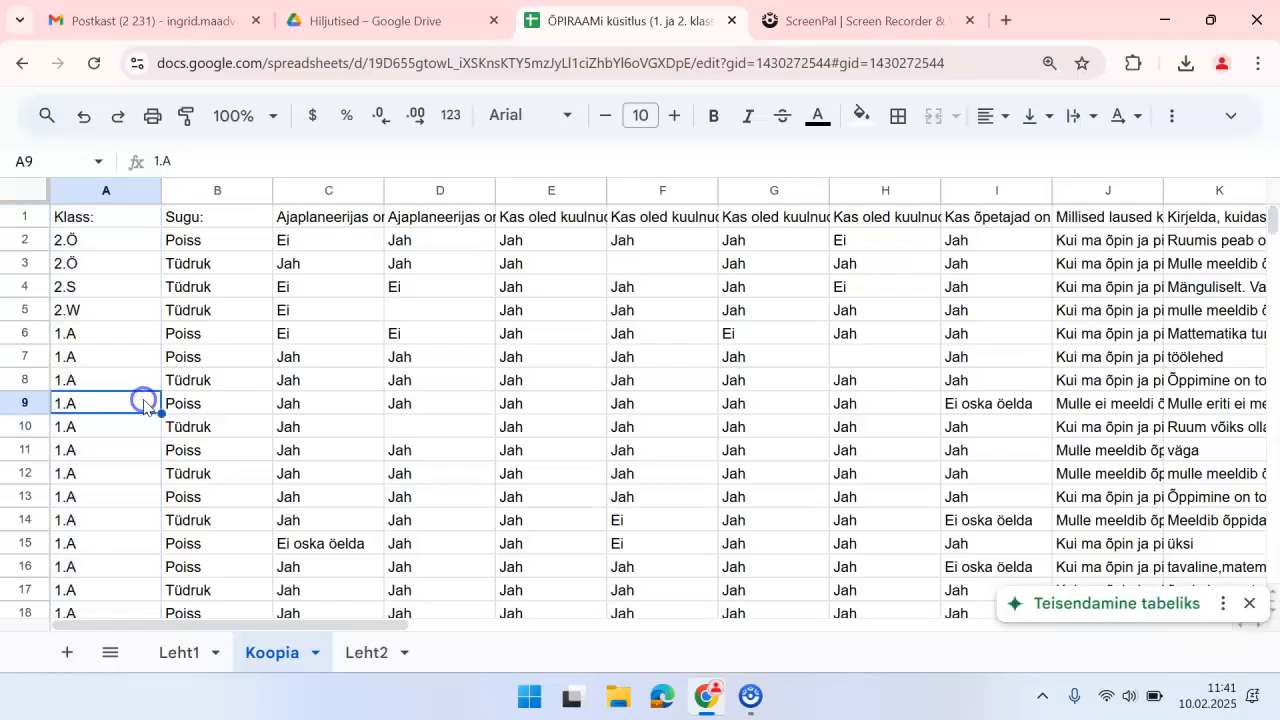
{"action": "left_click", "coordinate": [116, 286]}
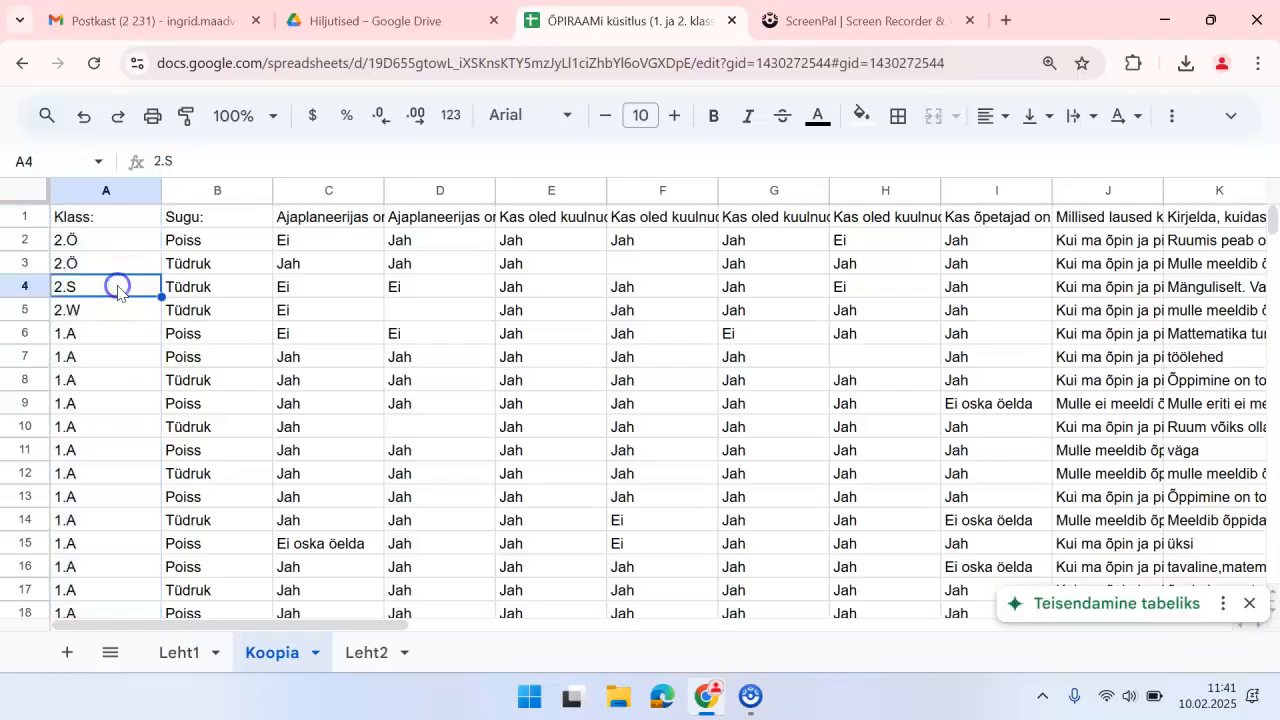
{"action": "left_click", "coordinate": [119, 338]}
{"action": "scroll", "coordinate": [155, 486], "scroll_direction": "down", "scroll_amount": 5}
{"action": "scroll", "coordinate": [153, 485], "scroll_direction": "down", "scroll_amount": 8}
{"action": "scroll", "coordinate": [153, 485], "scroll_direction": "up", "scroll_amount": 6}
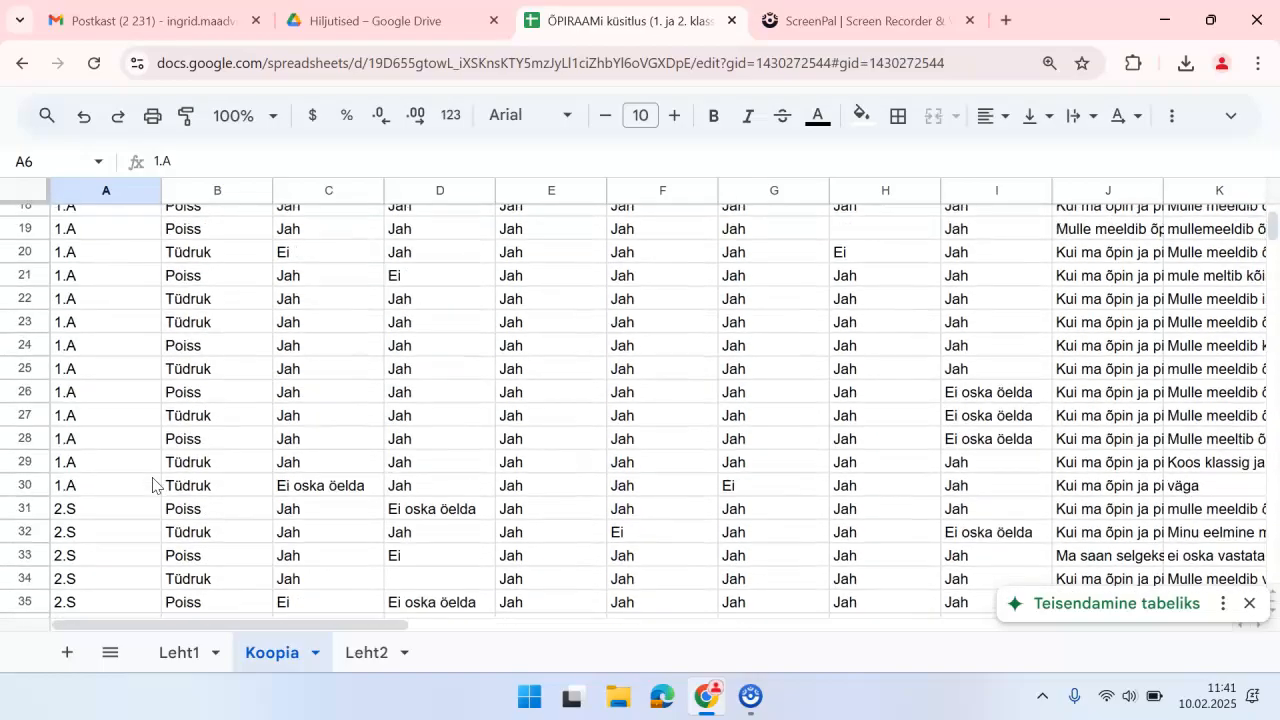
Insert an empty column between the Klass and Sugu columns of the Koopia sheet and head it "Klass:".
{"action": "scroll", "coordinate": [153, 485], "scroll_direction": "up", "scroll_amount": 6}
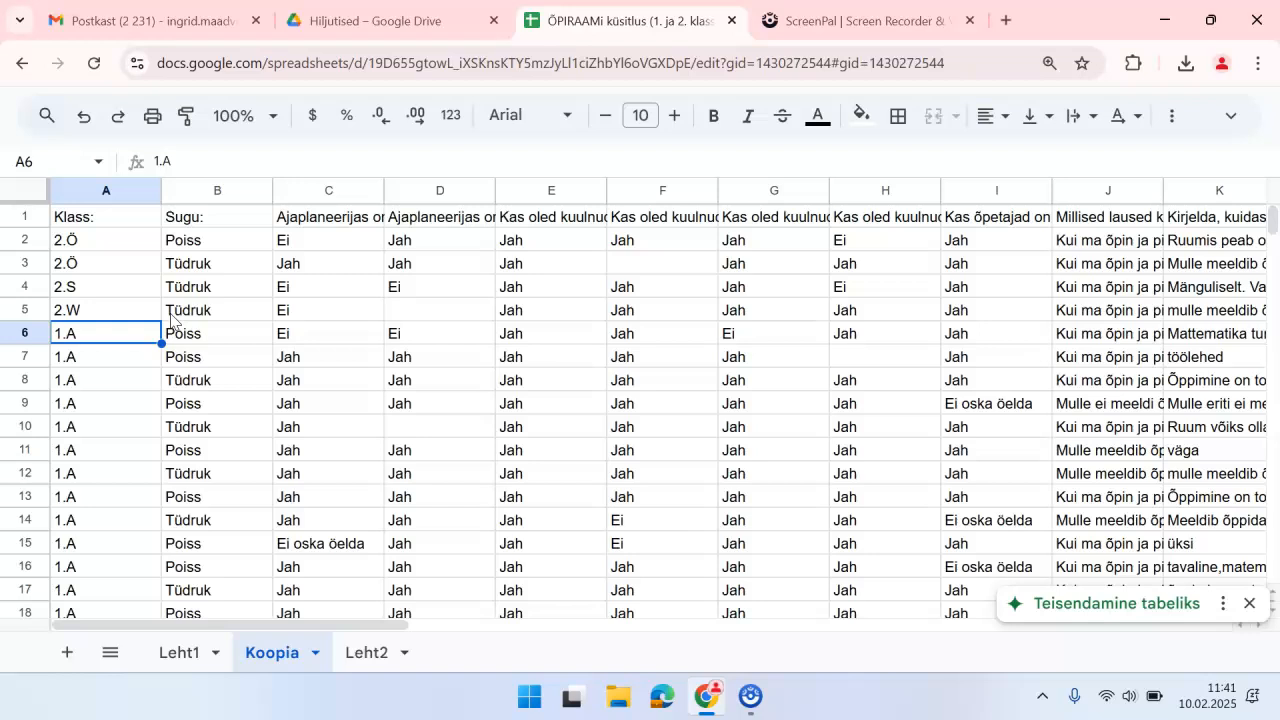
{"action": "left_click", "coordinate": [210, 191]}
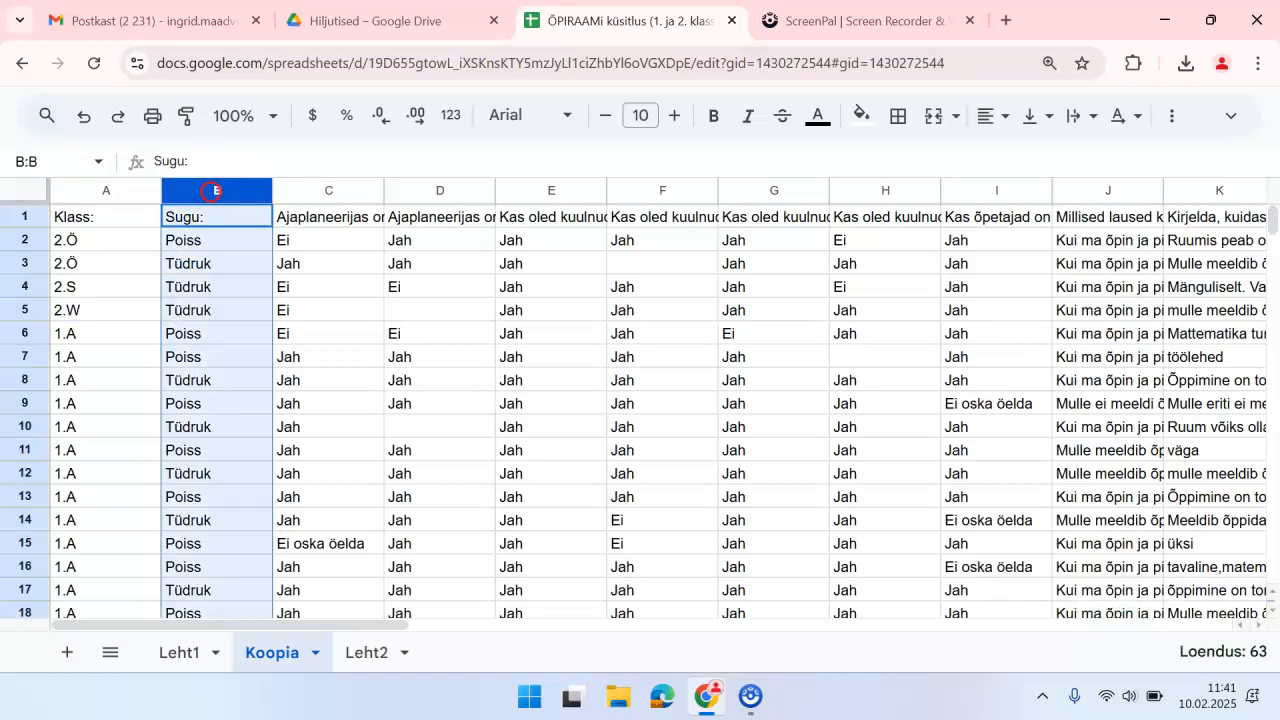
{"action": "right_click", "coordinate": [210, 197]}
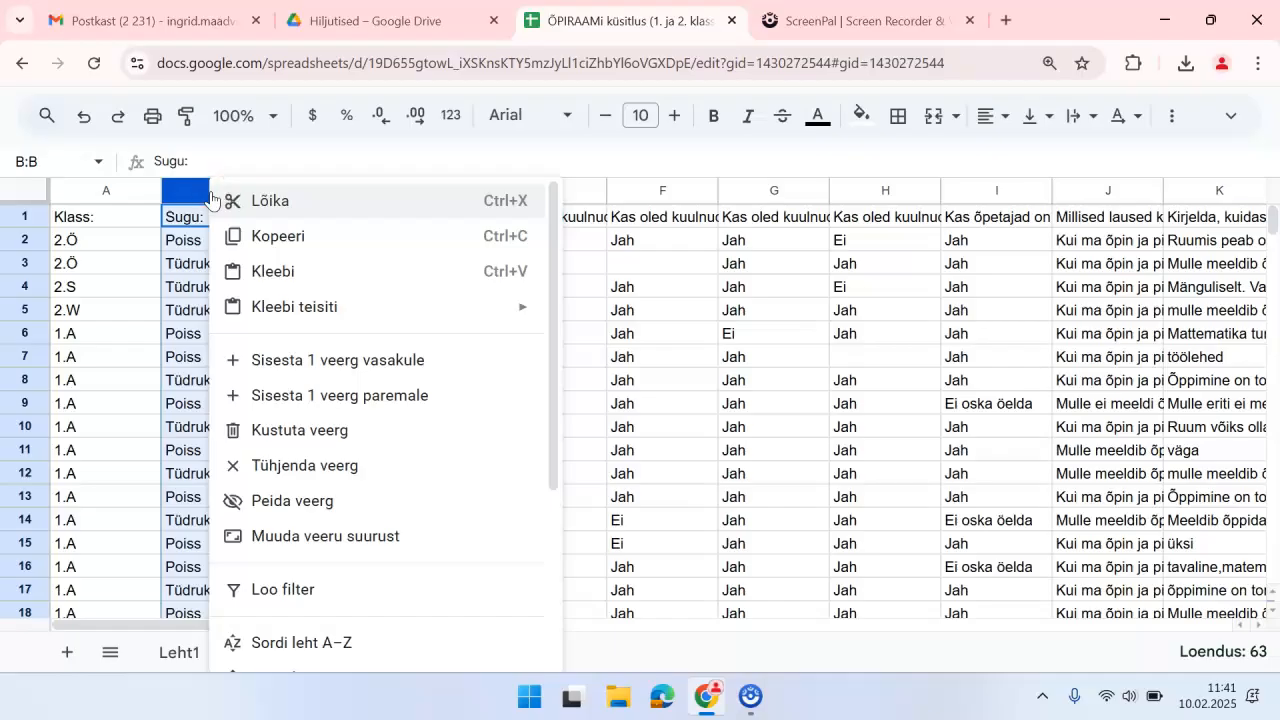
{"action": "left_click", "coordinate": [198, 191]}
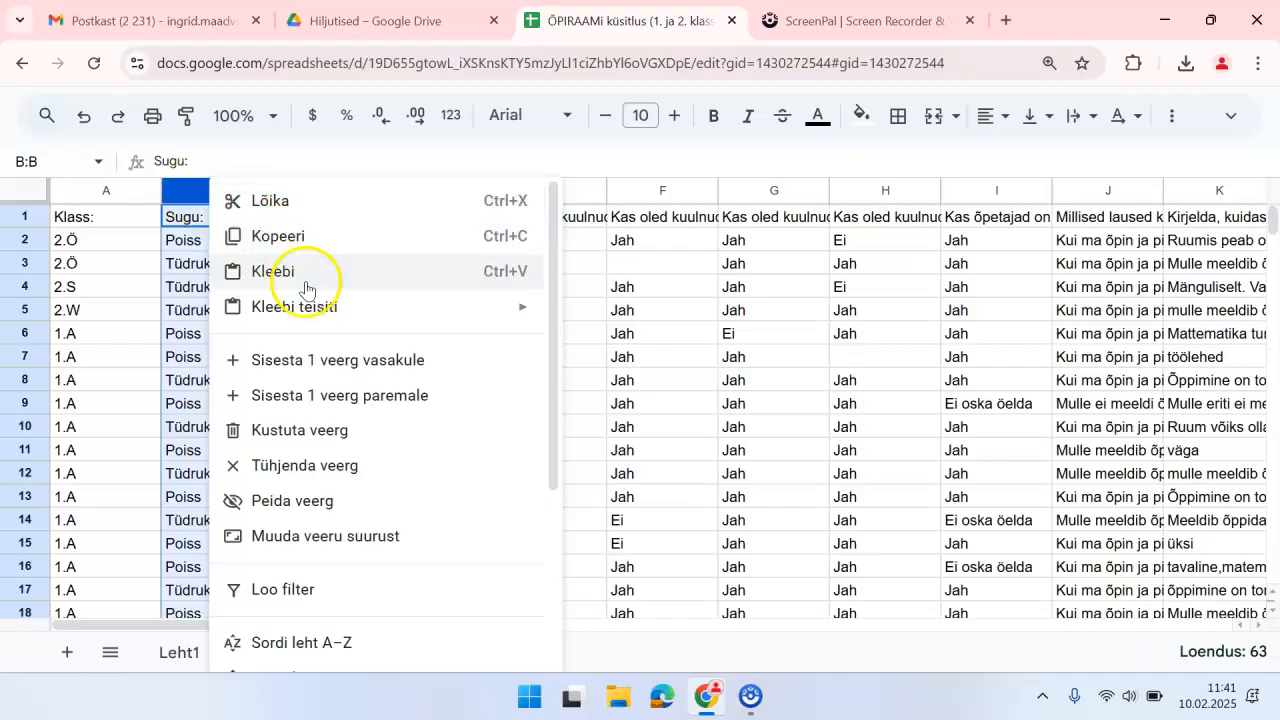
{"action": "left_click", "coordinate": [336, 362]}
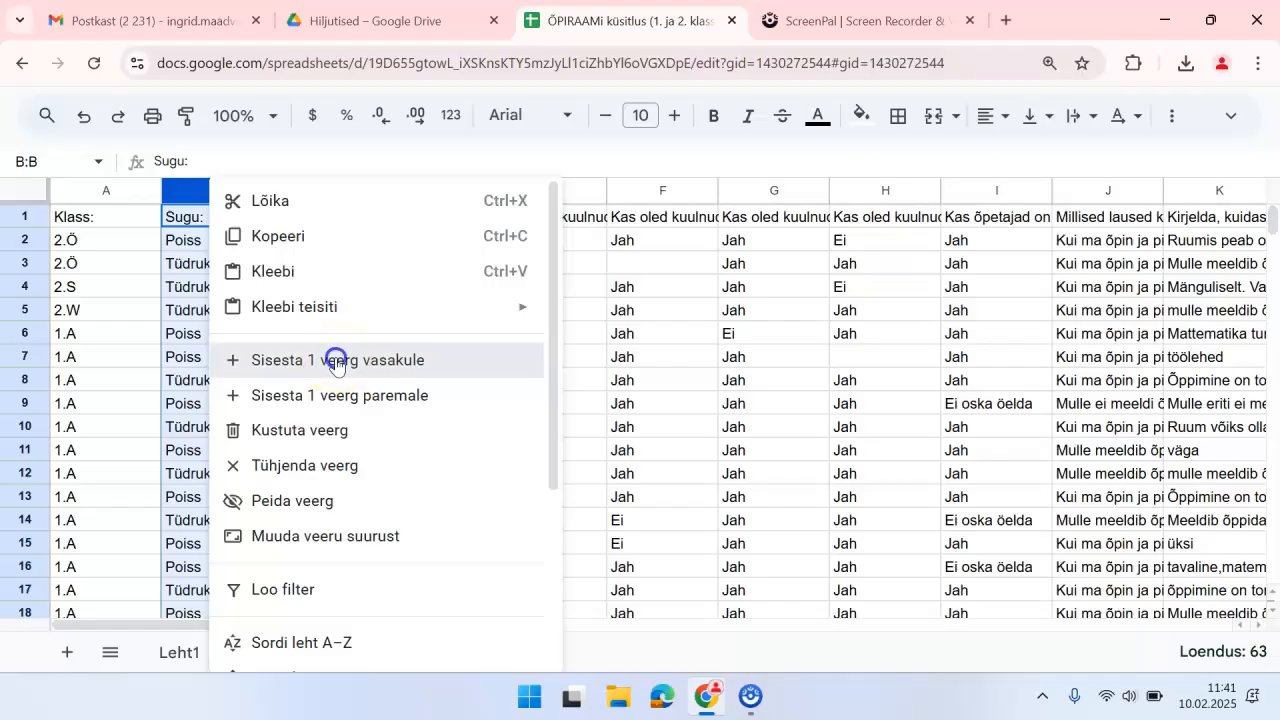
{"action": "left_click", "coordinate": [204, 228]}
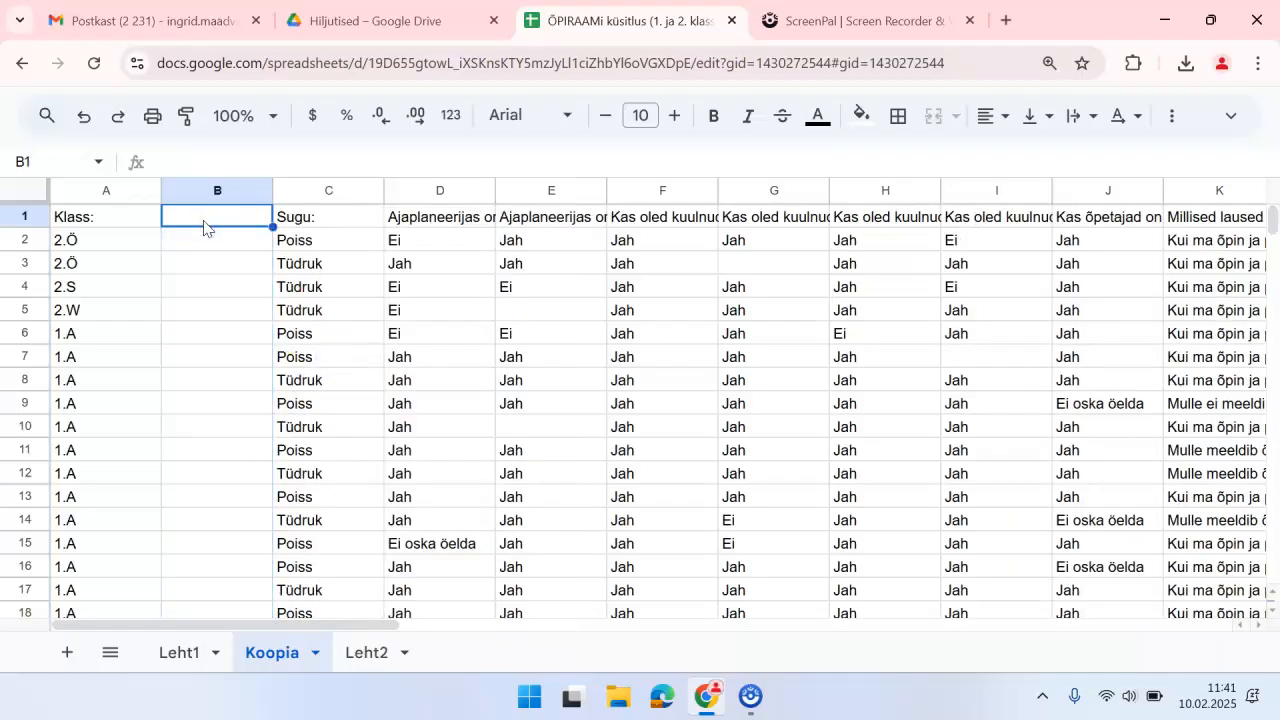
{"action": "type", "text": "Klass:"}
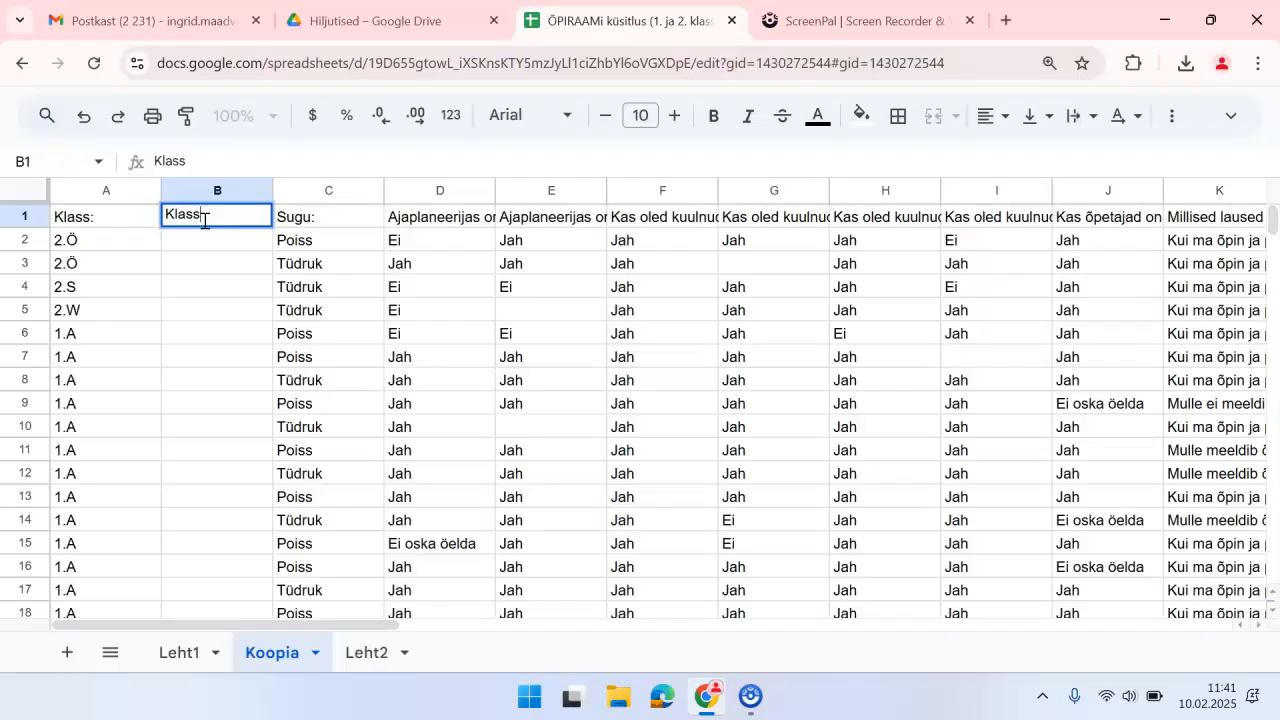
{"action": "left_click", "coordinate": [218, 309]}
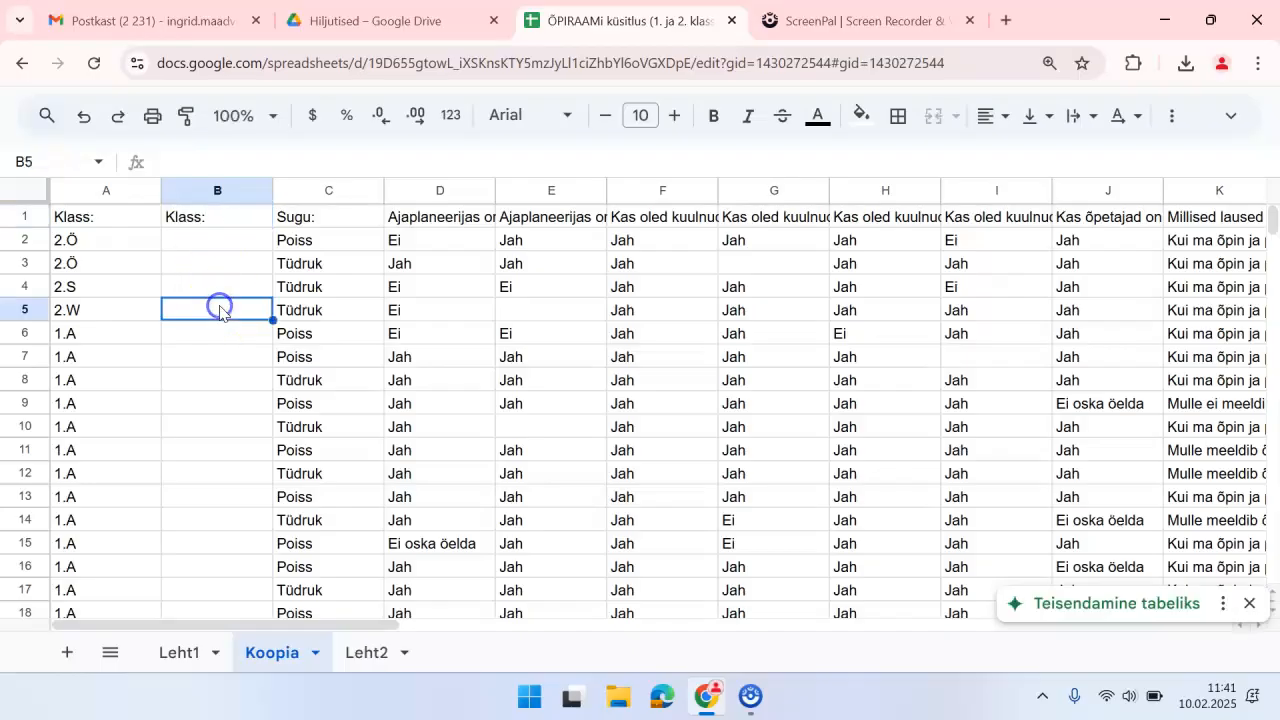
Create a filter on the header row of the Koopia sheet.
{"action": "left_click", "coordinate": [25, 216]}
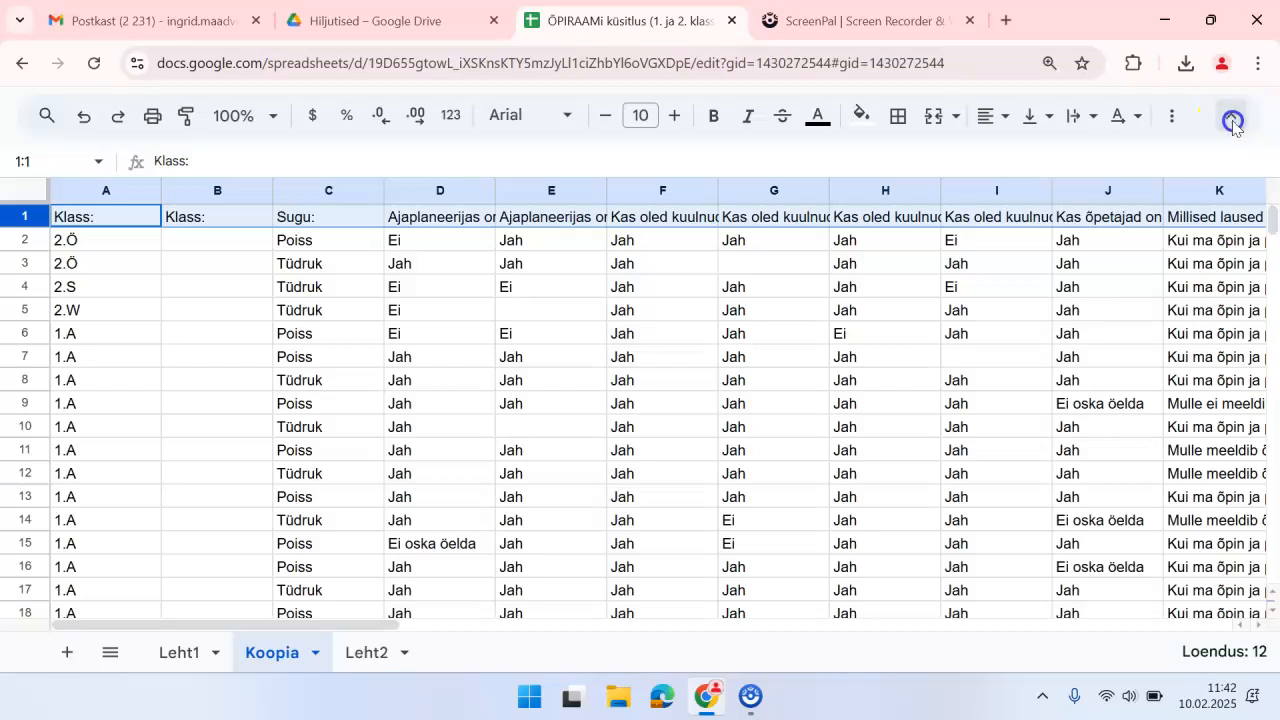
{"action": "left_click", "coordinate": [1232, 122]}
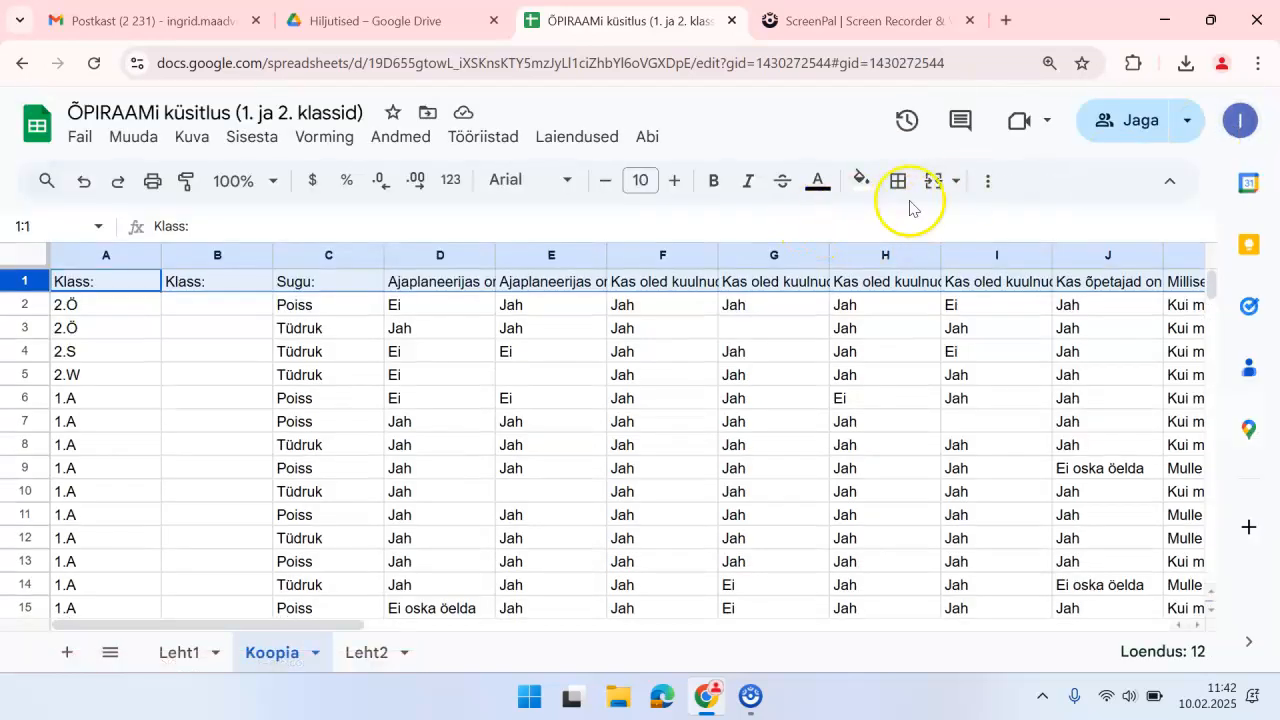
{"action": "left_click", "coordinate": [988, 186]}
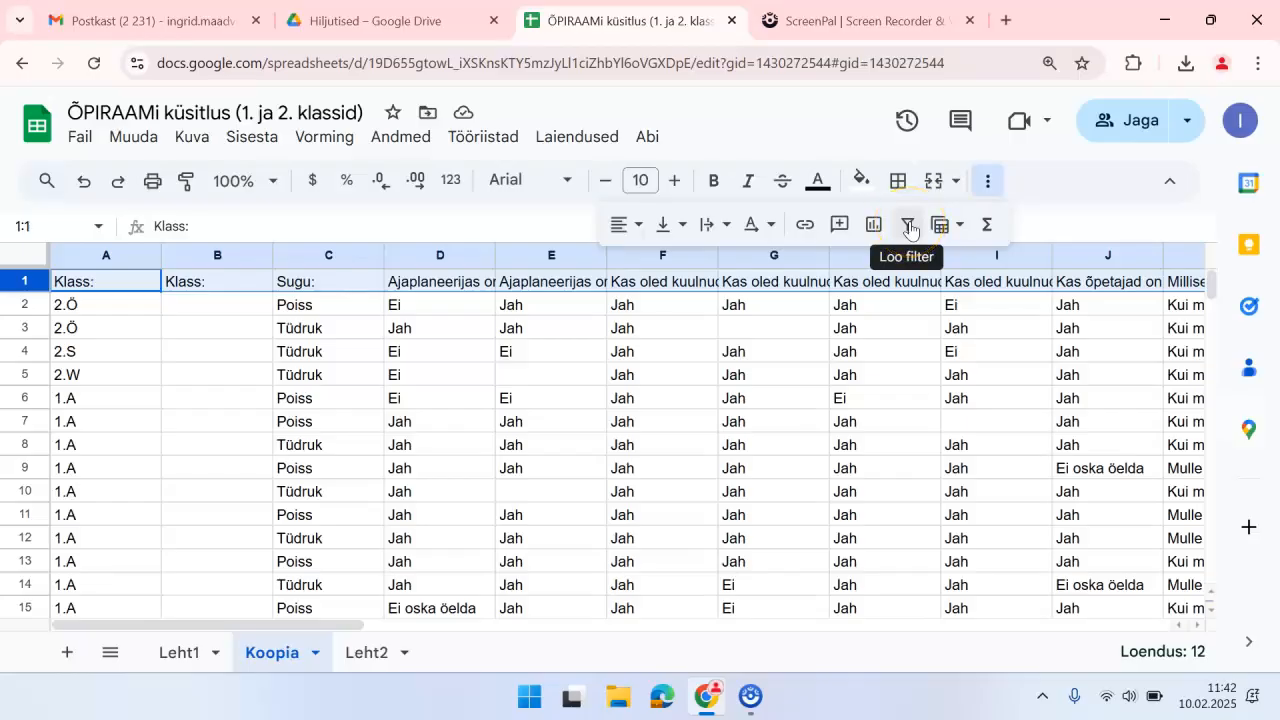
{"action": "left_click", "coordinate": [909, 226]}
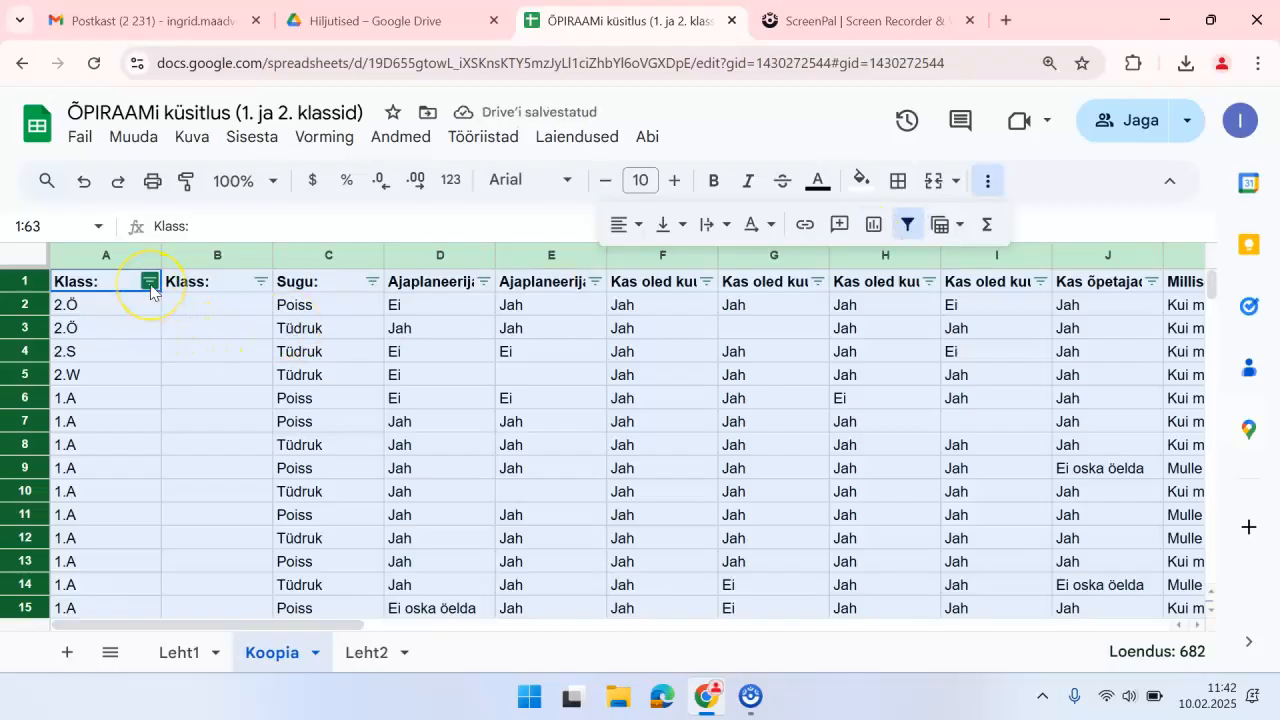
Sort the responses A–Z by the original Klass column and check the order of the class groups.
{"action": "left_click", "coordinate": [150, 284]}
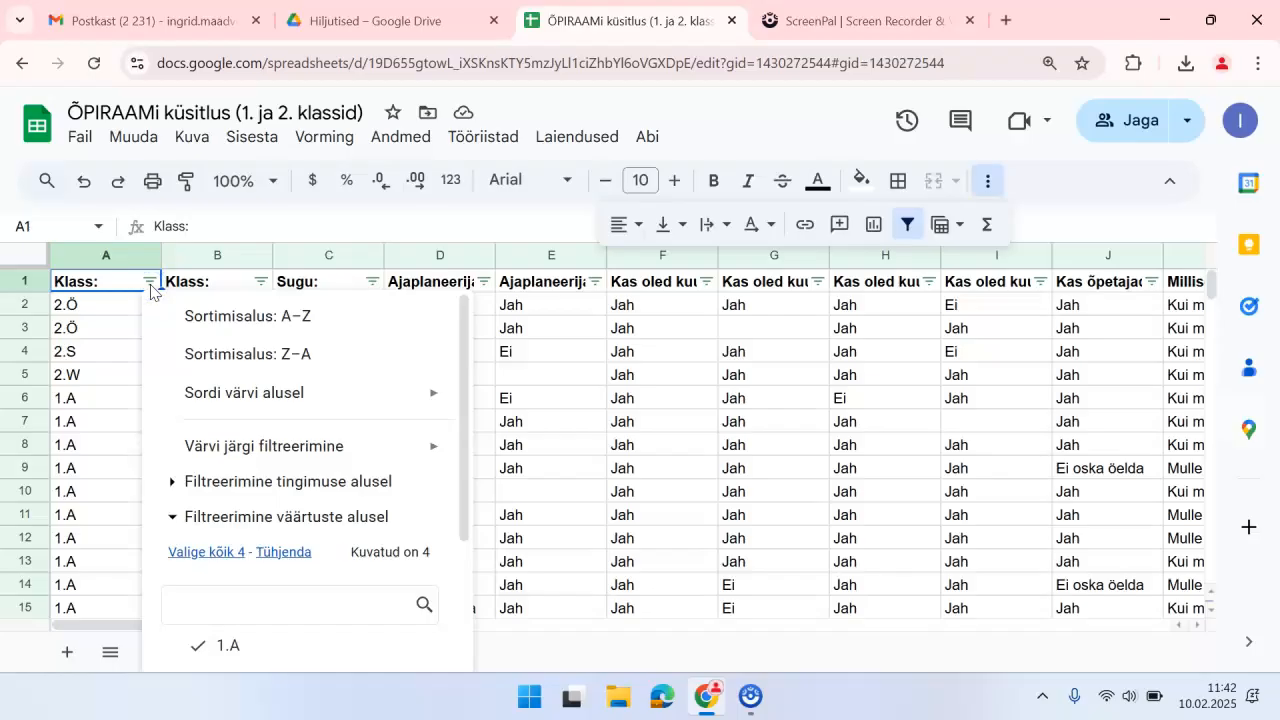
{"action": "left_click", "coordinate": [233, 318]}
{"action": "scroll", "coordinate": [250, 504], "scroll_direction": "down", "scroll_amount": 10}
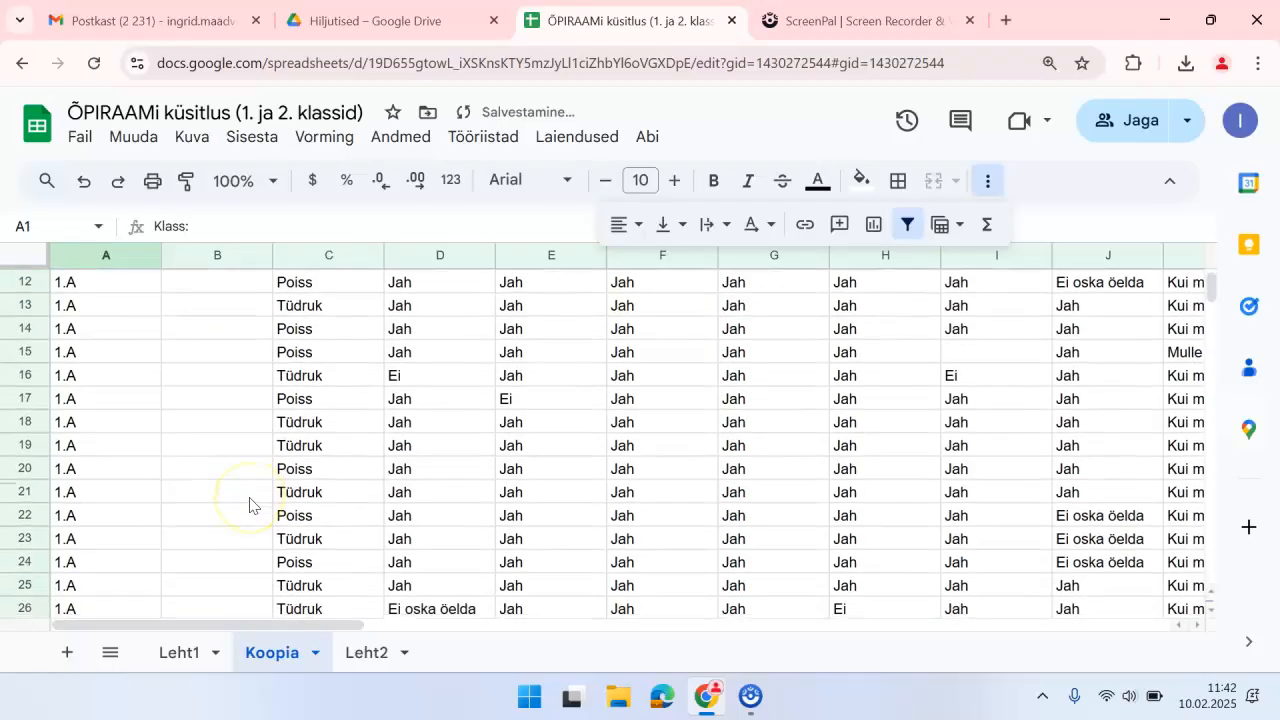
{"action": "scroll", "coordinate": [250, 504], "scroll_direction": "down", "scroll_amount": 7}
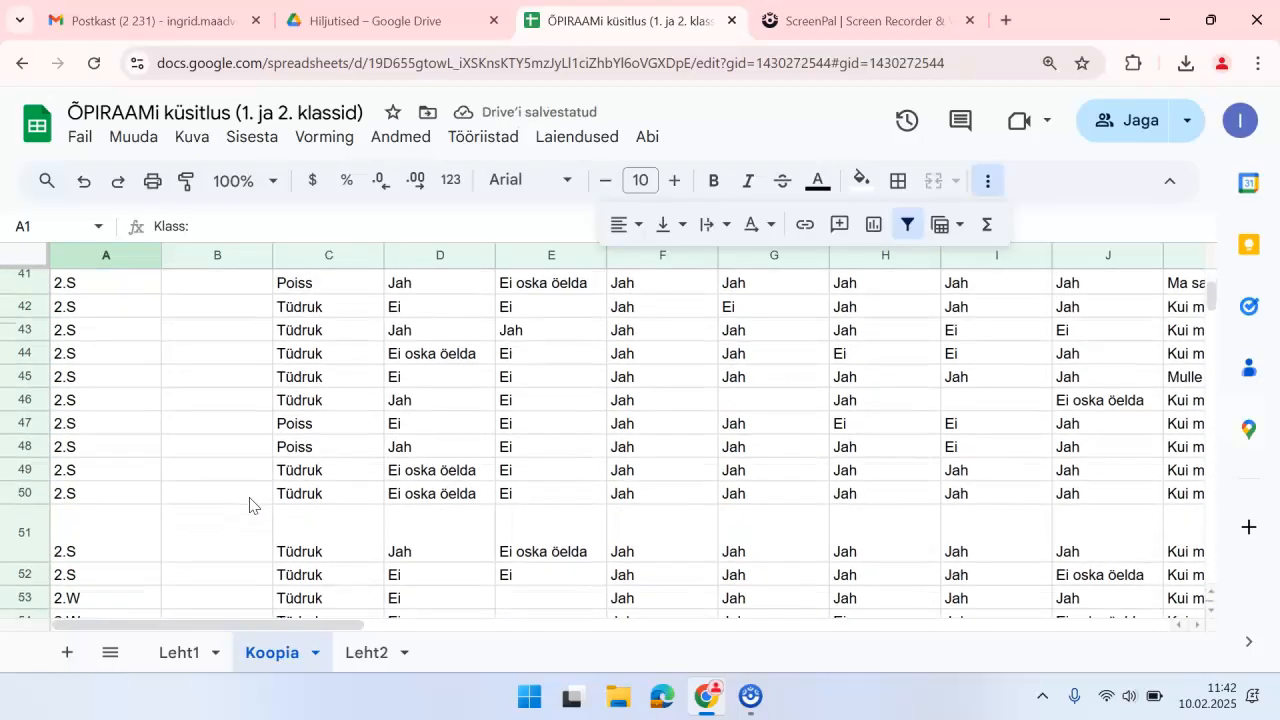
{"action": "scroll", "coordinate": [250, 505], "scroll_direction": "up", "scroll_amount": 15}
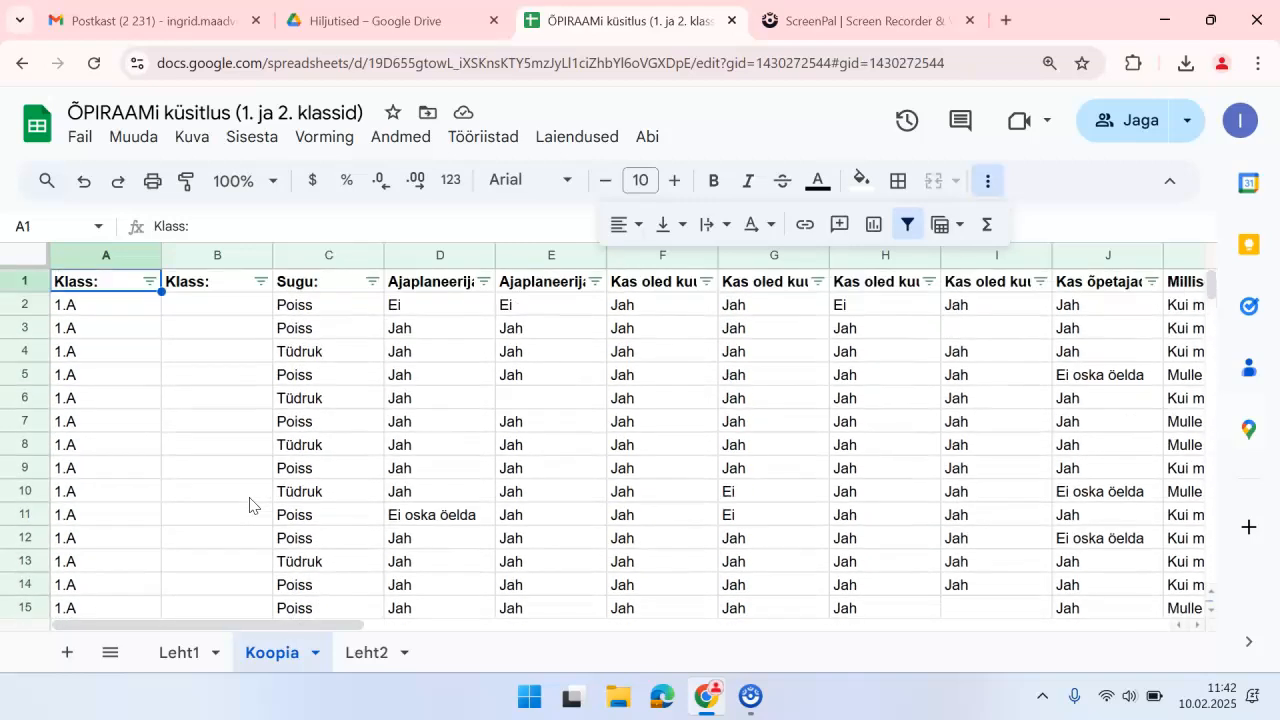
Enter 1 in B2 of the new Klass column and fill it down to B27 for all 1.A rows.
{"action": "left_click", "coordinate": [226, 311]}
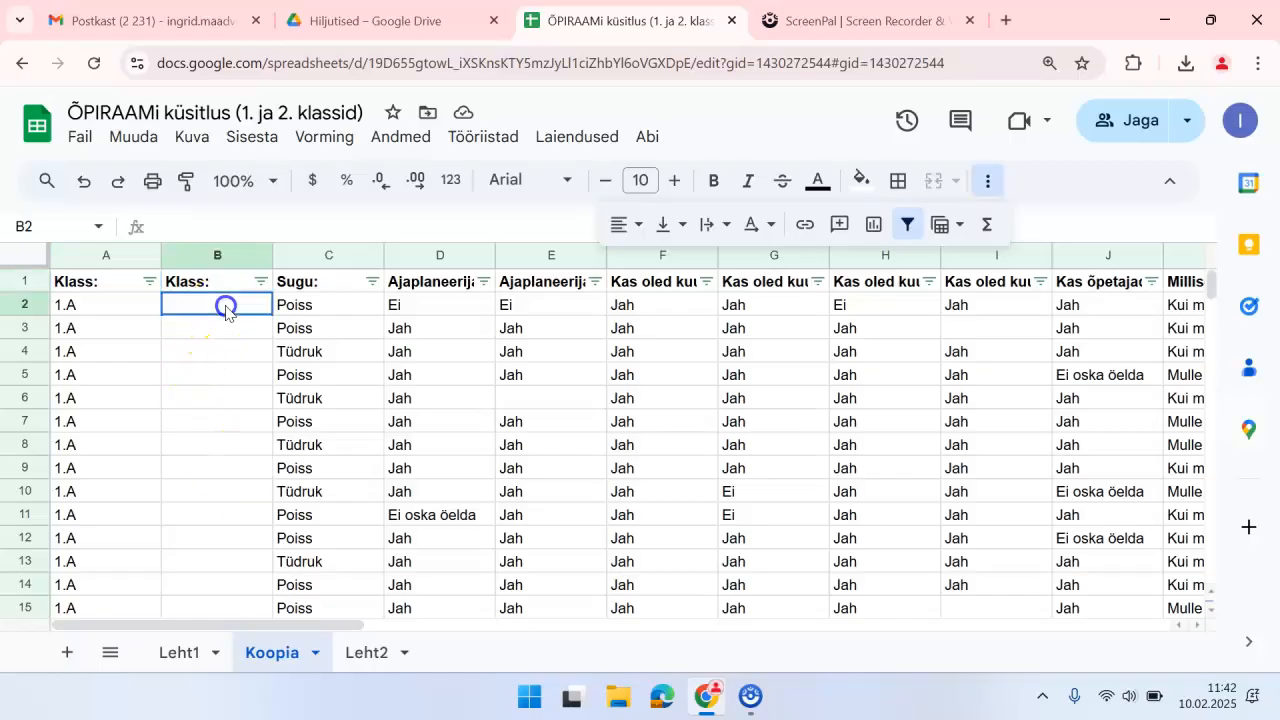
{"action": "type", "text": "1"}
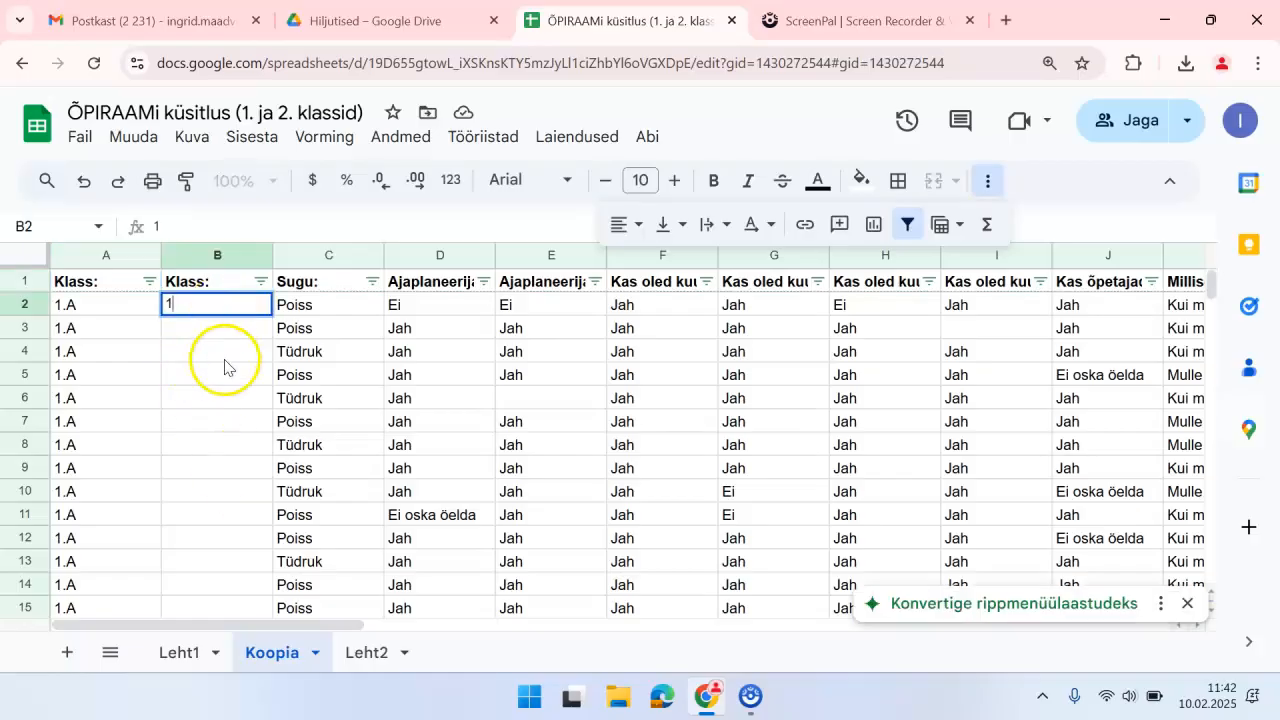
{"action": "left_click", "coordinate": [223, 356]}
{"action": "left_click", "coordinate": [250, 307]}
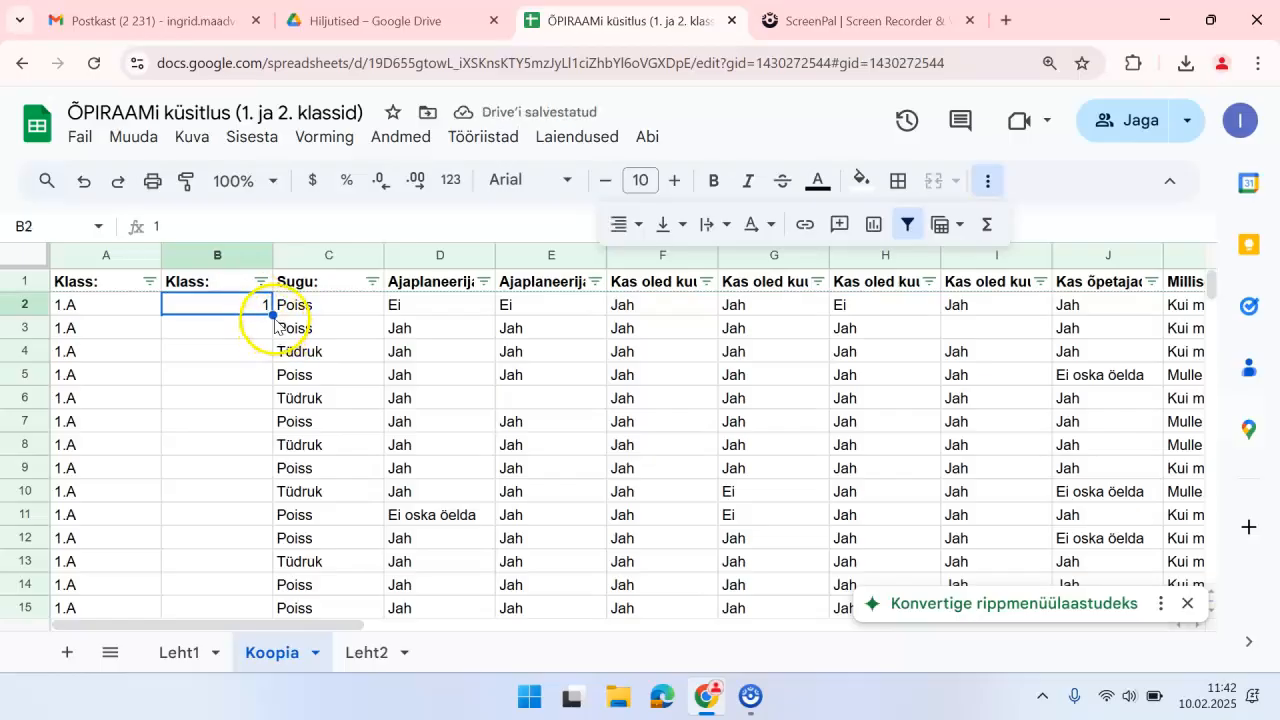
{"action": "left_click_drag", "start_coordinate": [268, 320], "coordinate": [223, 405]}
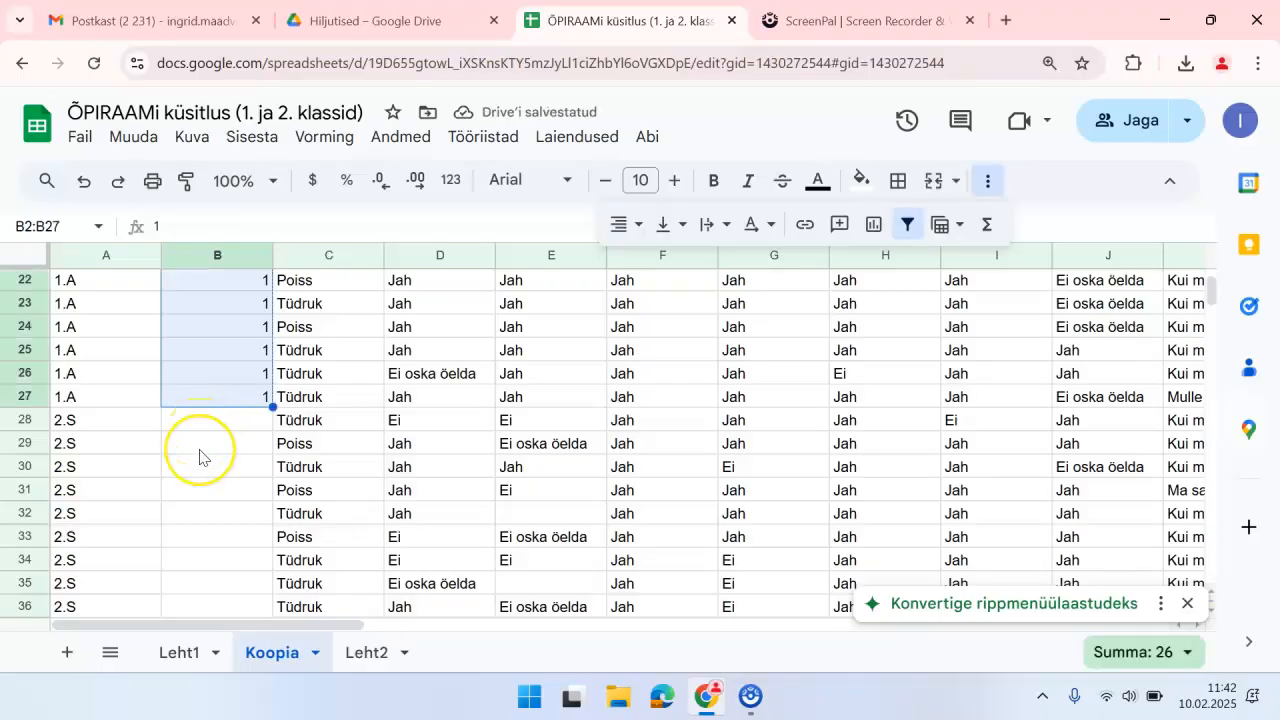
Enter 2 in B28 of the new Klass column and fill it down to B63 for all second-grade rows.
{"action": "scroll", "coordinate": [200, 445], "scroll_direction": "up", "scroll_amount": 2}
{"action": "scroll", "coordinate": [199, 452], "scroll_direction": "down", "scroll_amount": 3}
{"action": "scroll", "coordinate": [199, 455], "scroll_direction": "down", "scroll_amount": 1}
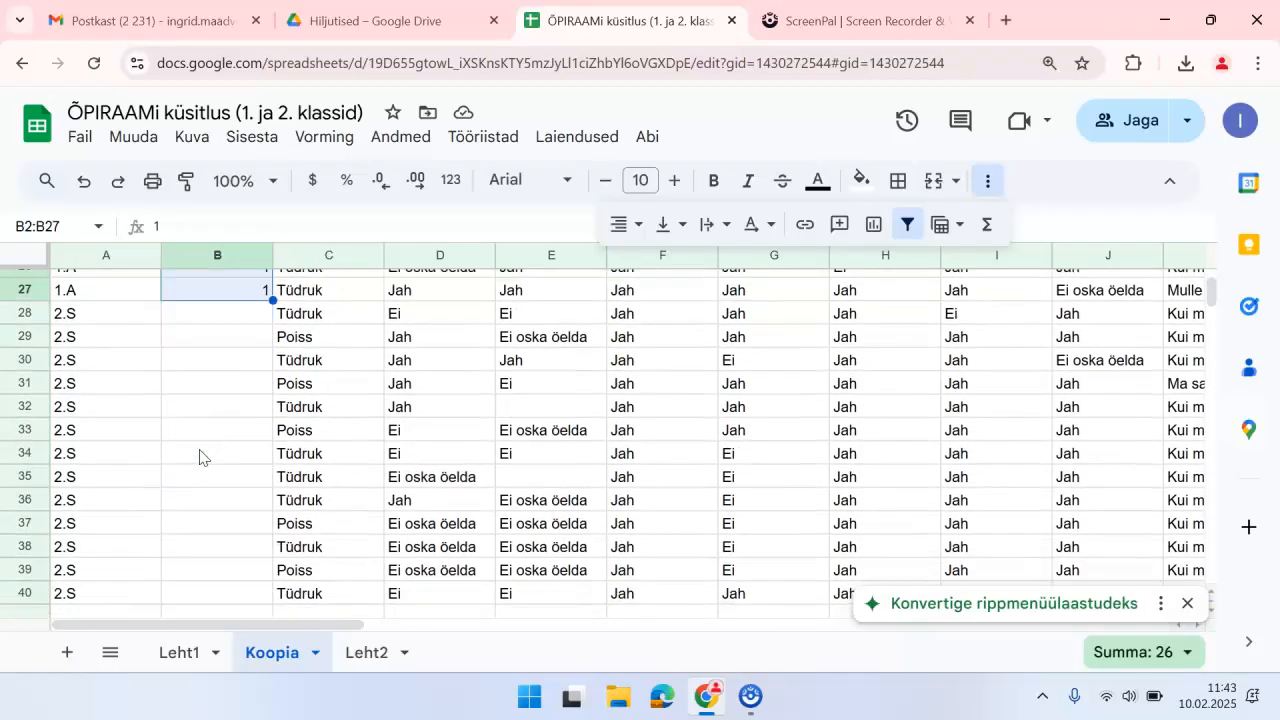
{"action": "left_click", "coordinate": [228, 315]}
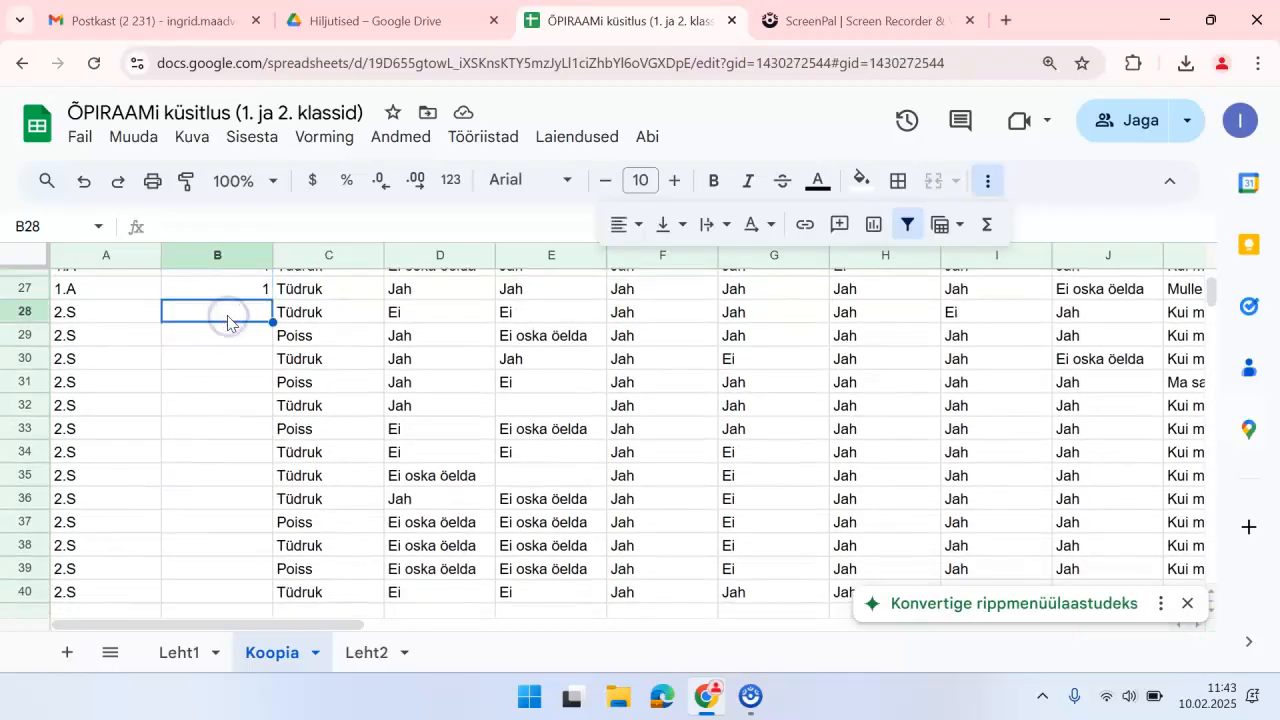
{"action": "type", "text": "2"}
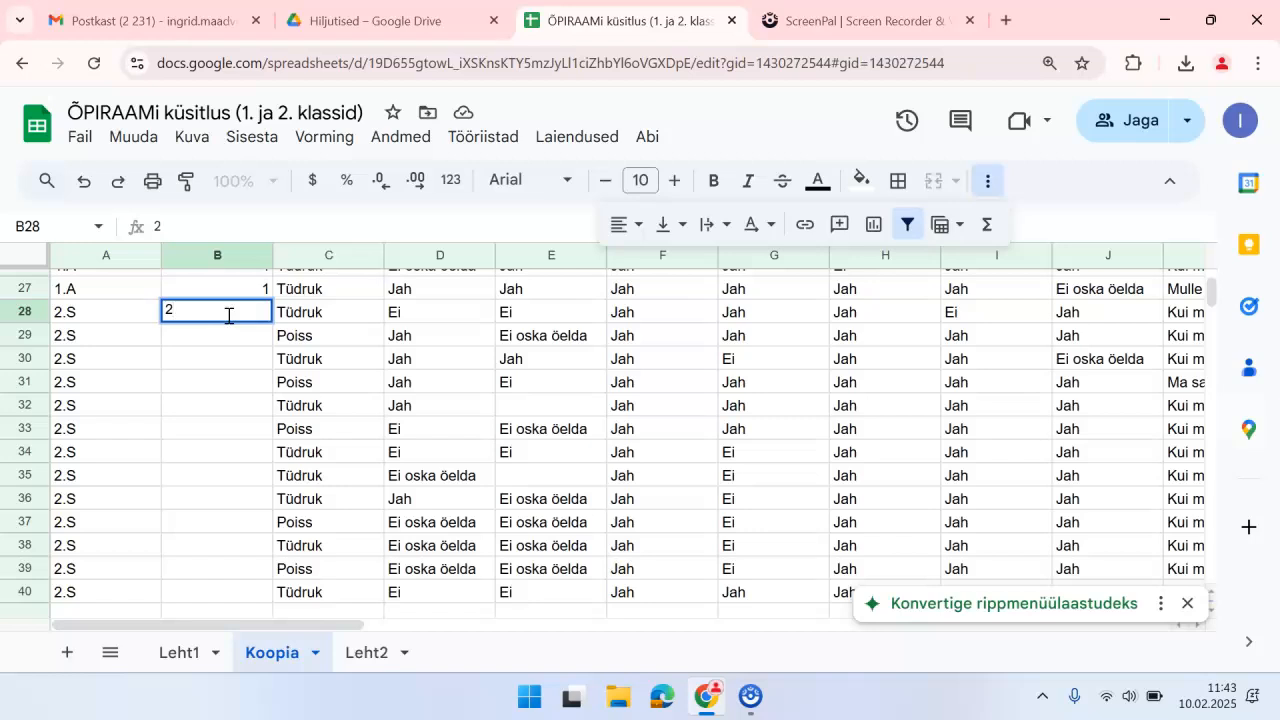
{"action": "left_click", "coordinate": [229, 370]}
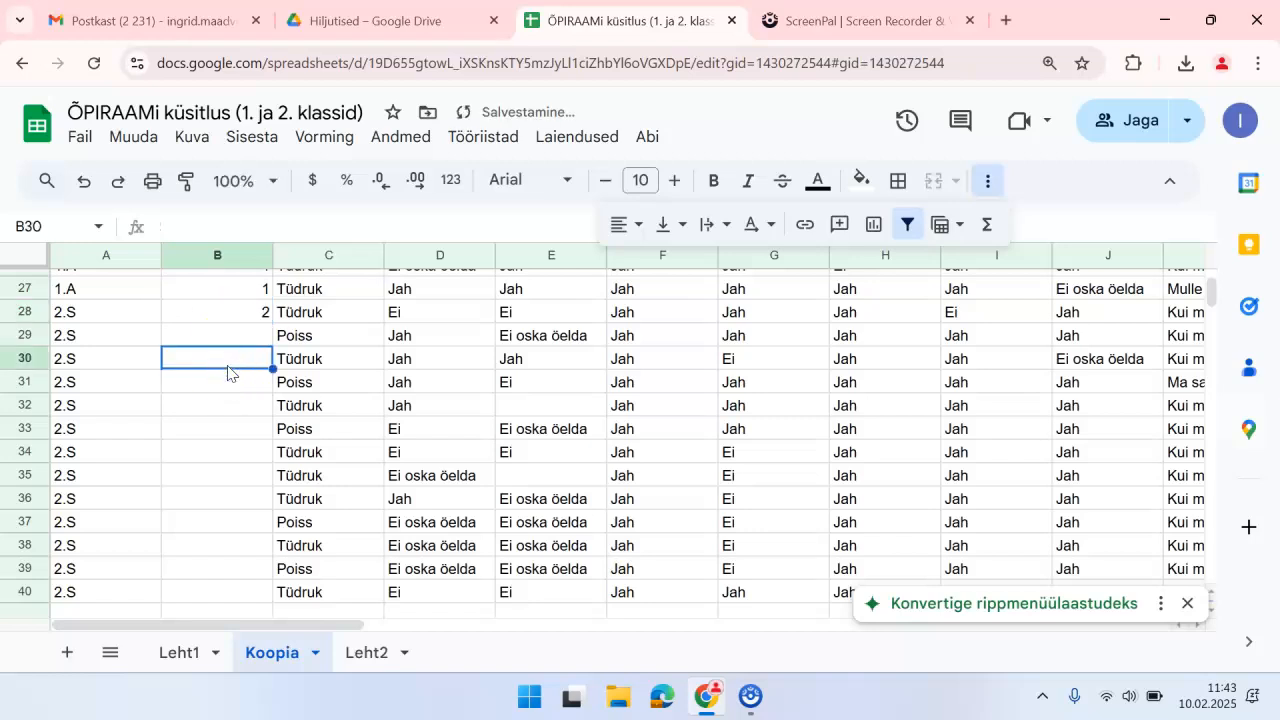
{"action": "left_click", "coordinate": [237, 320]}
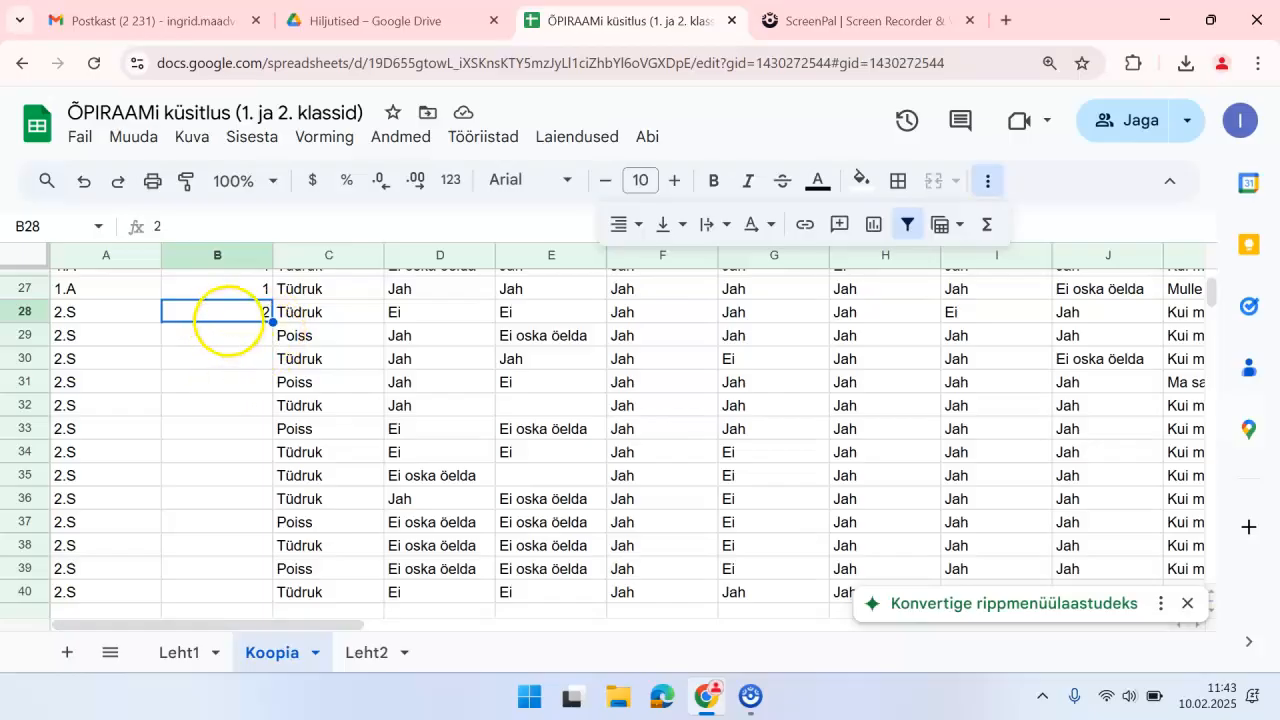
{"action": "double_click", "coordinate": [229, 326]}
{"action": "left_click", "coordinate": [243, 350]}
{"action": "left_click", "coordinate": [250, 308]}
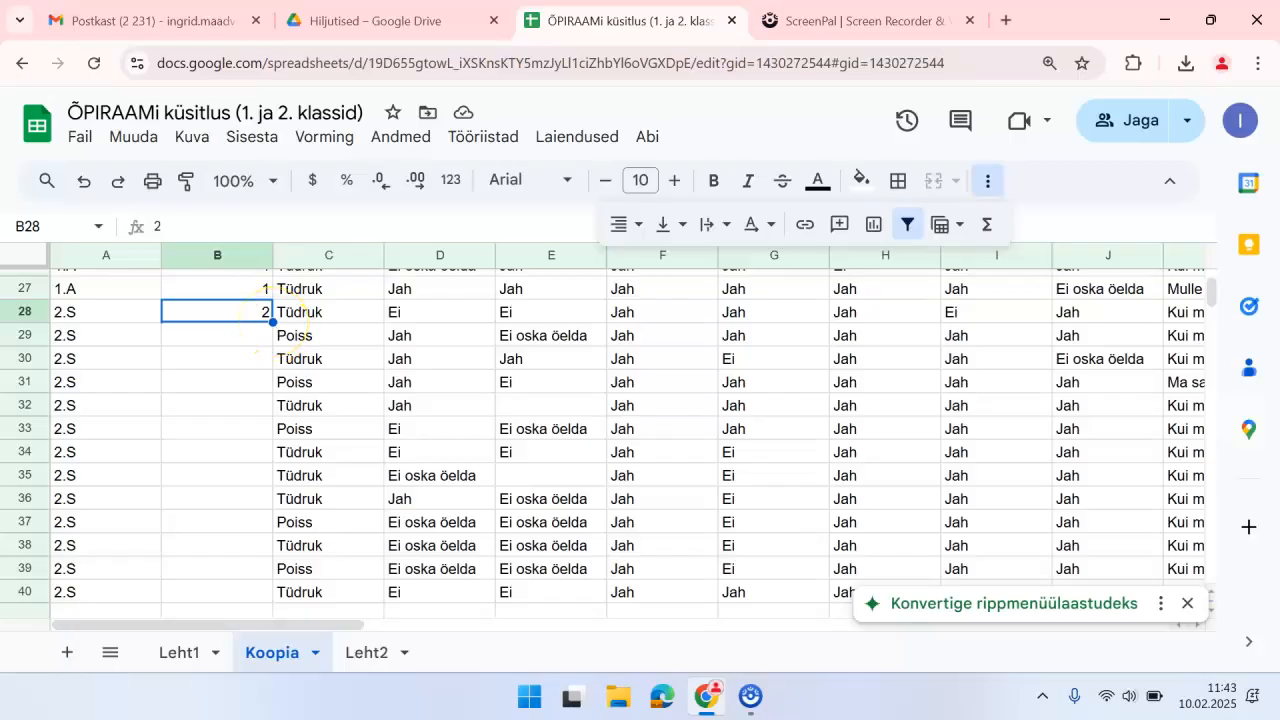
{"action": "left_click_drag", "start_coordinate": [273, 321], "coordinate": [240, 517]}
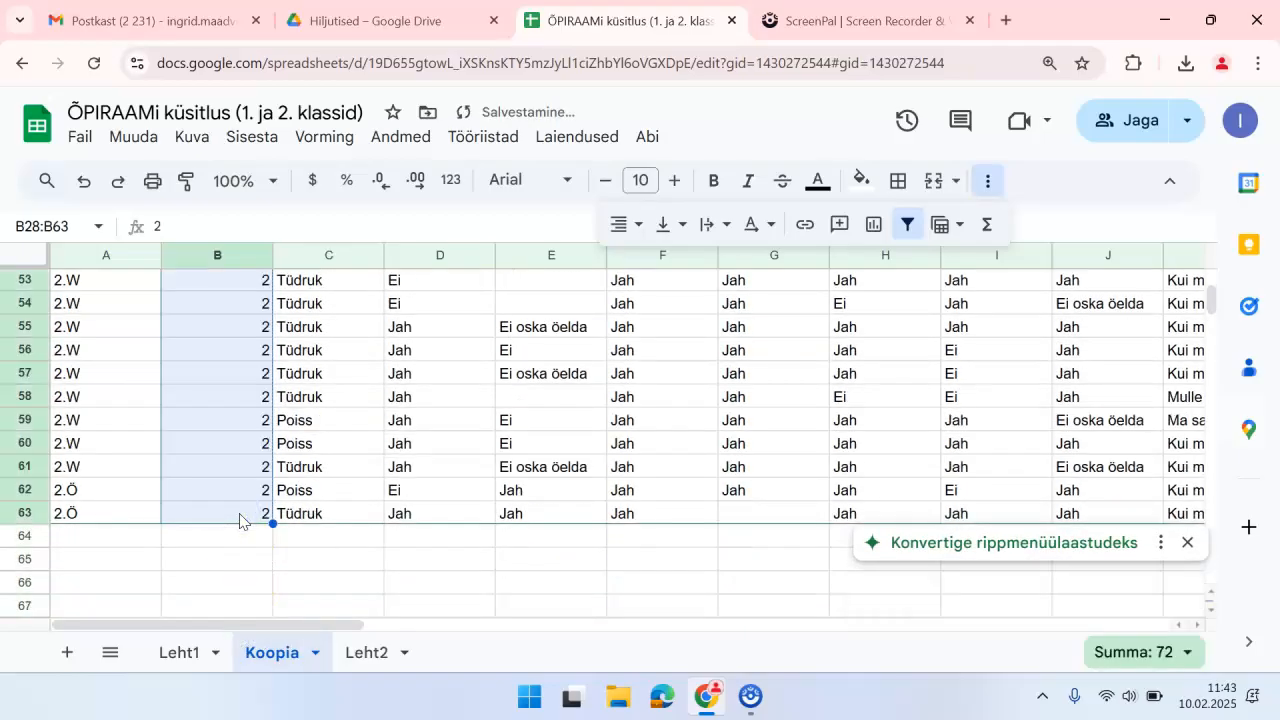
Delete the original Klass column A containing the class letters.
{"action": "scroll", "coordinate": [239, 513], "scroll_direction": "up", "scroll_amount": 12}
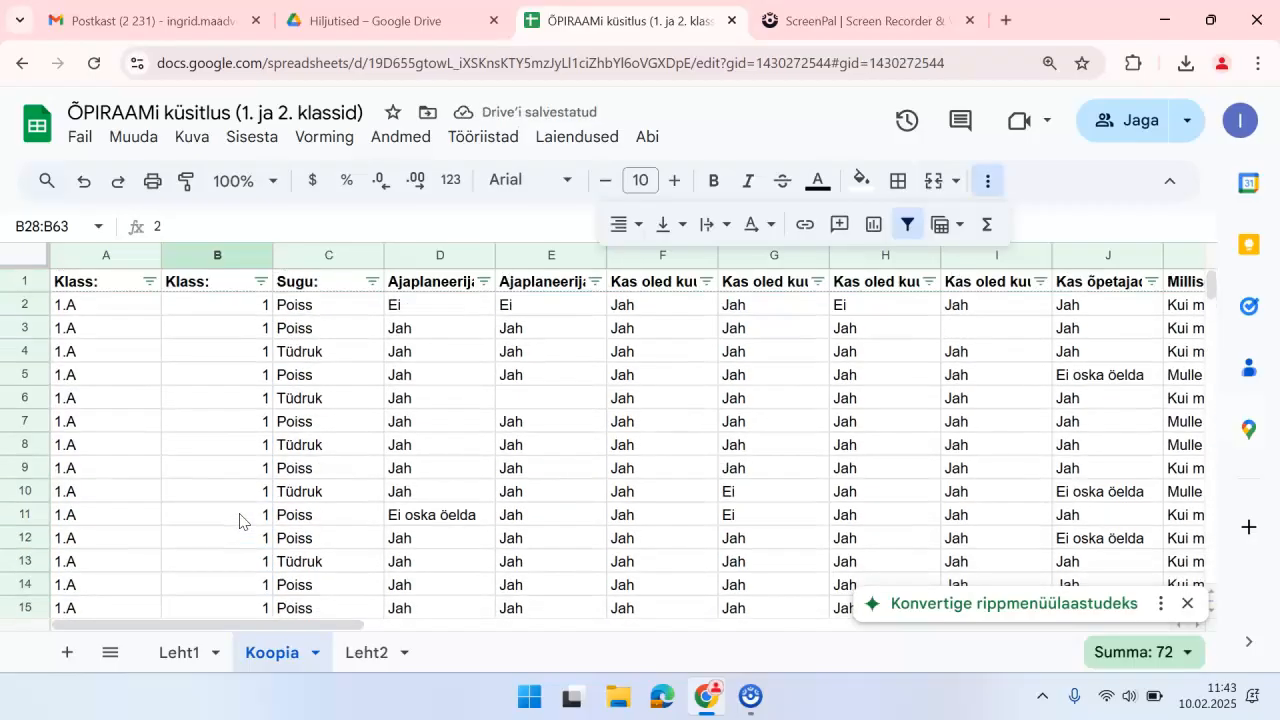
{"action": "left_click", "coordinate": [100, 262]}
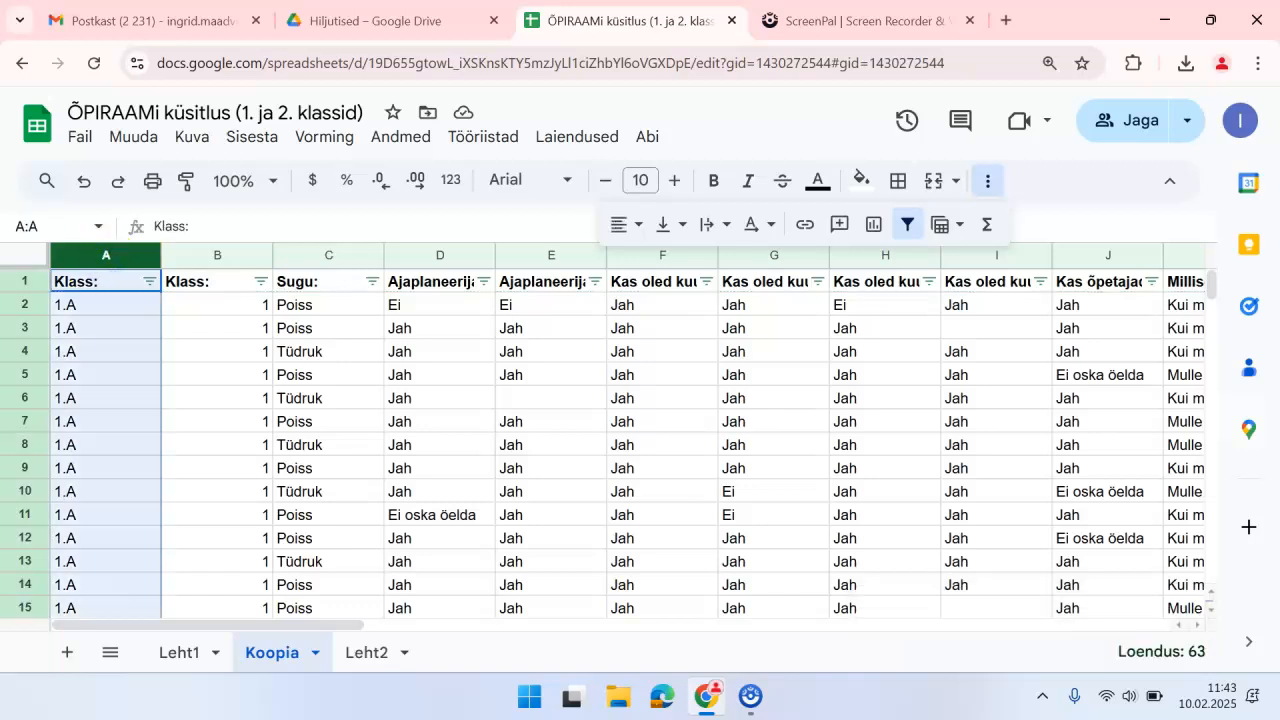
{"action": "right_click", "coordinate": [101, 266]}
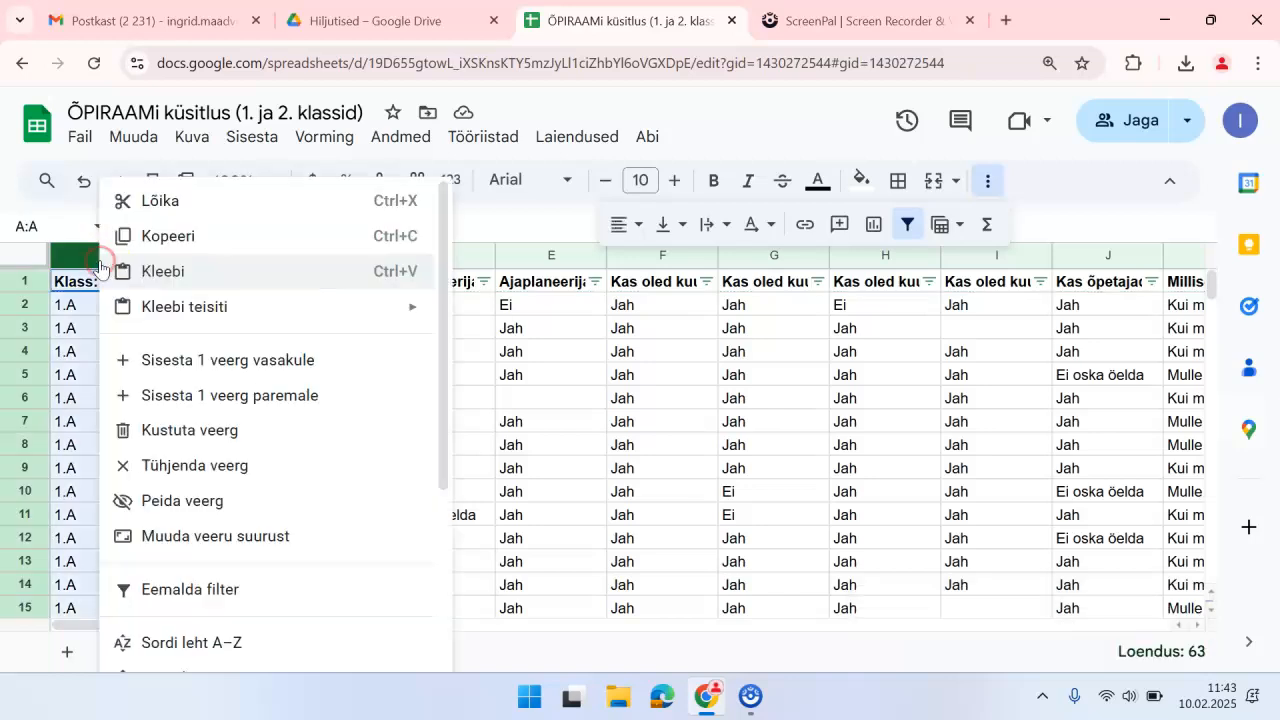
{"action": "left_click", "coordinate": [165, 431]}
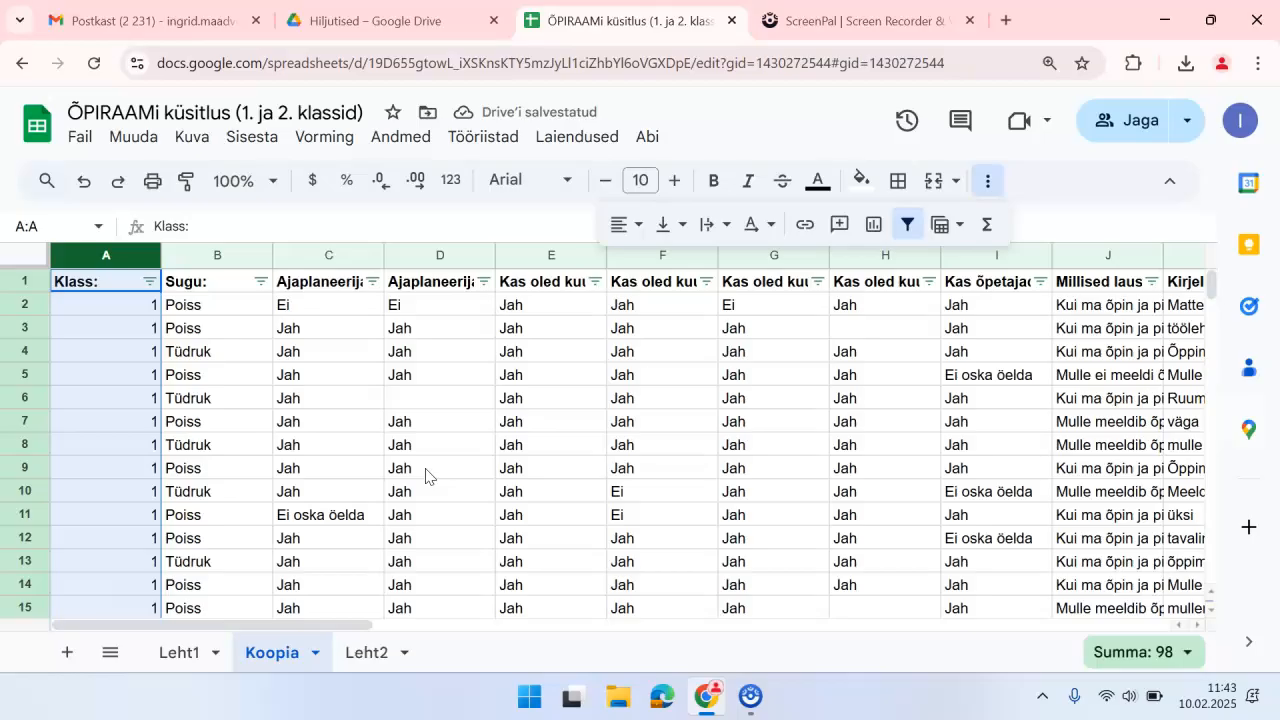
Examine the Klass values and survey answers from the first to the last response row of the Koopia sheet.
{"action": "scroll", "coordinate": [425, 475], "scroll_direction": "down", "scroll_amount": 1}
{"action": "scroll", "coordinate": [425, 477], "scroll_direction": "down", "scroll_amount": 1}
{"action": "scroll", "coordinate": [425, 477], "scroll_direction": "up", "scroll_amount": 1}
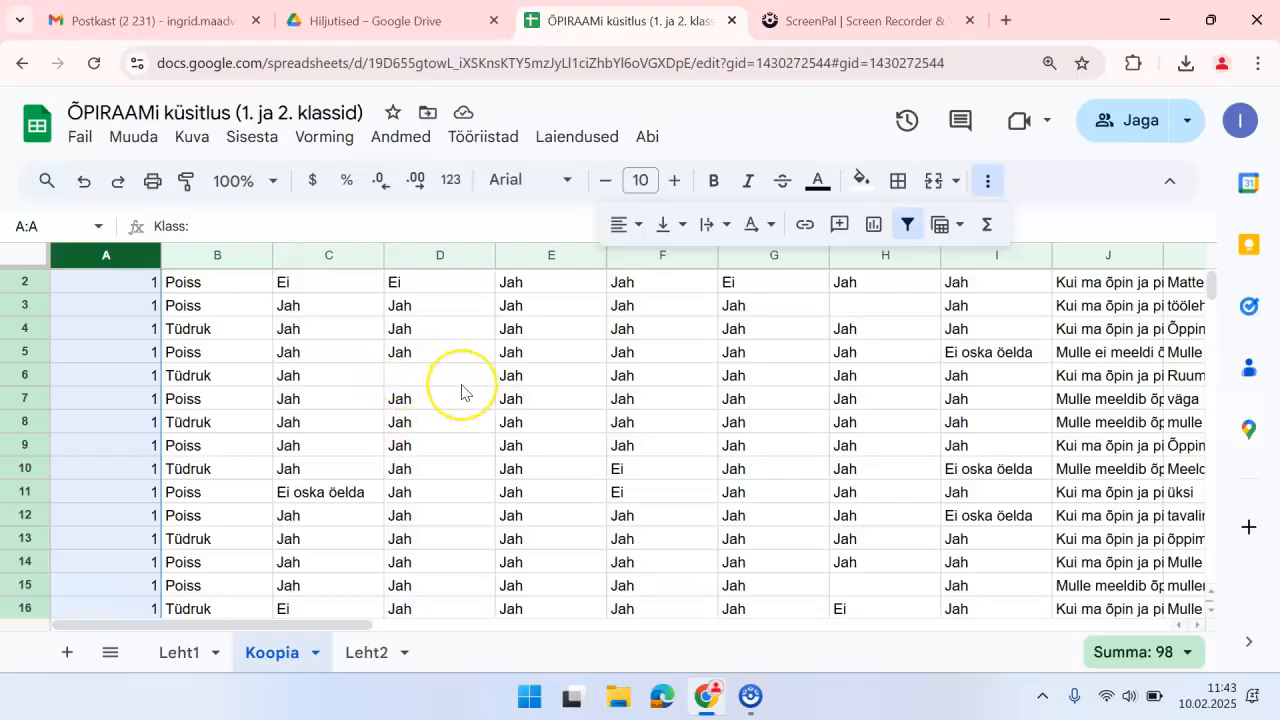
{"action": "scroll", "coordinate": [462, 391], "scroll_direction": "down", "scroll_amount": 5}
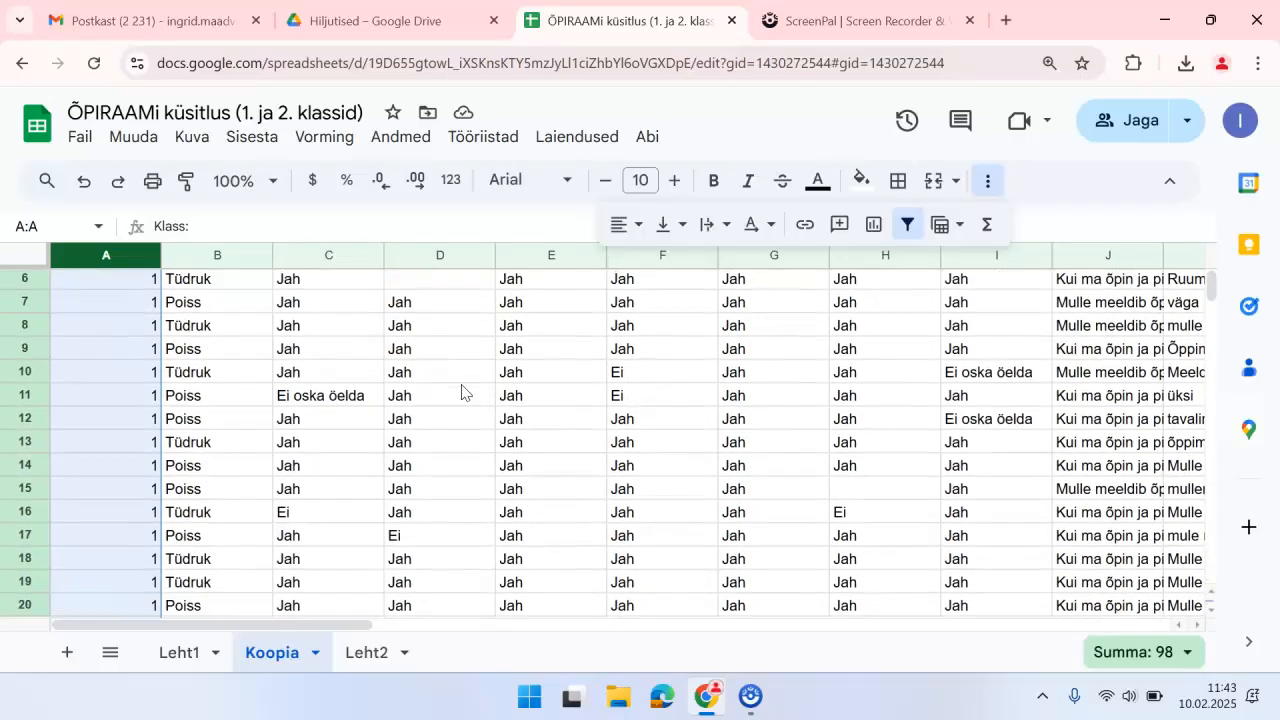
{"action": "scroll", "coordinate": [462, 391], "scroll_direction": "down", "scroll_amount": 9}
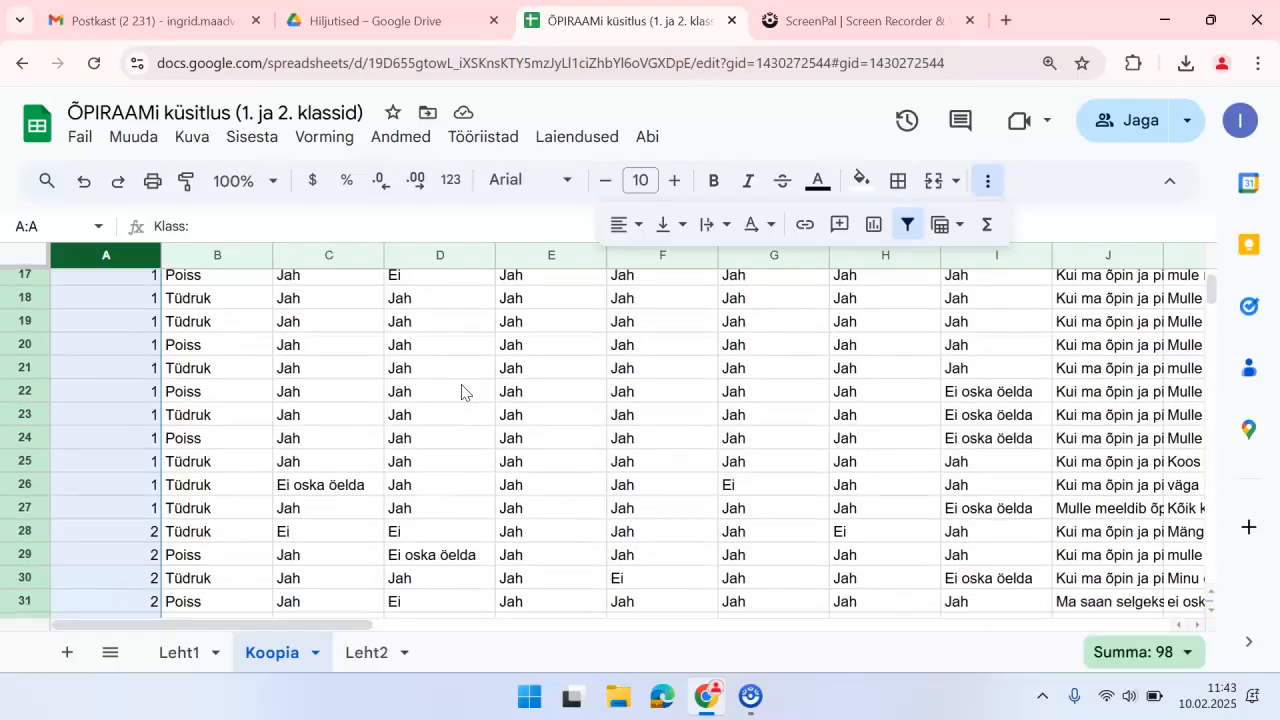
{"action": "scroll", "coordinate": [462, 391], "scroll_direction": "down", "scroll_amount": 13}
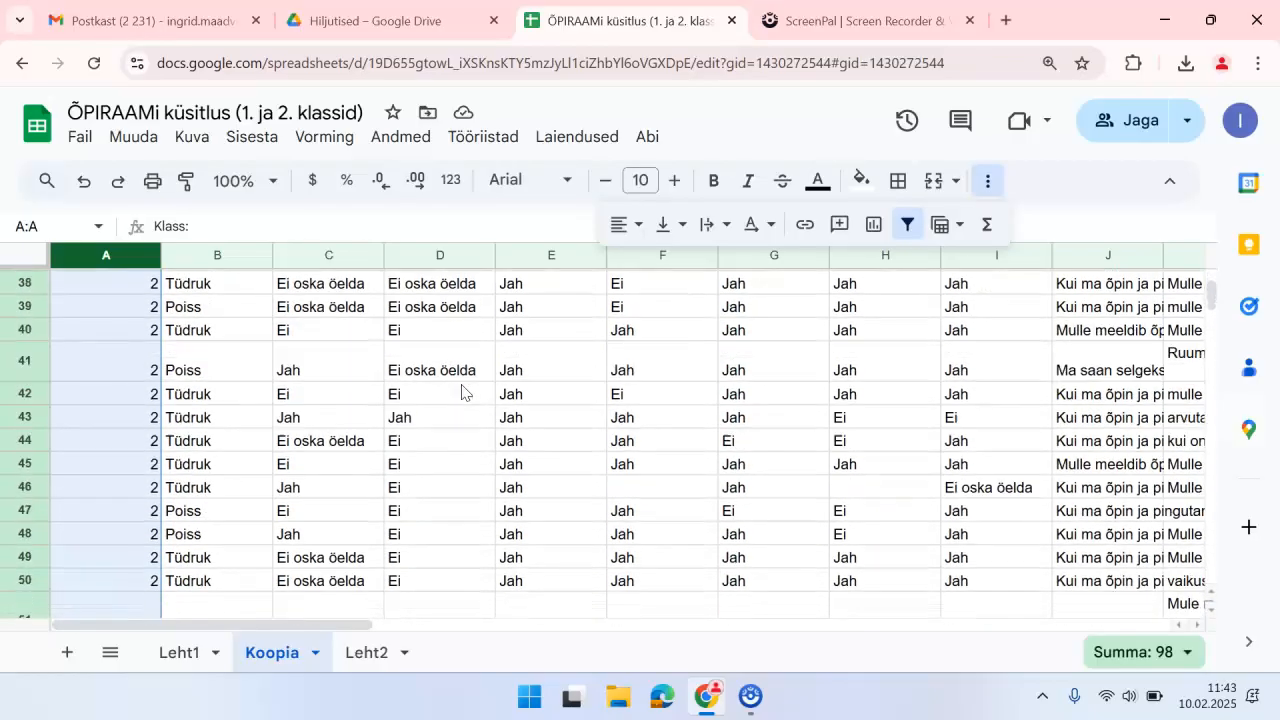
{"action": "scroll", "coordinate": [462, 391], "scroll_direction": "down", "scroll_amount": 8}
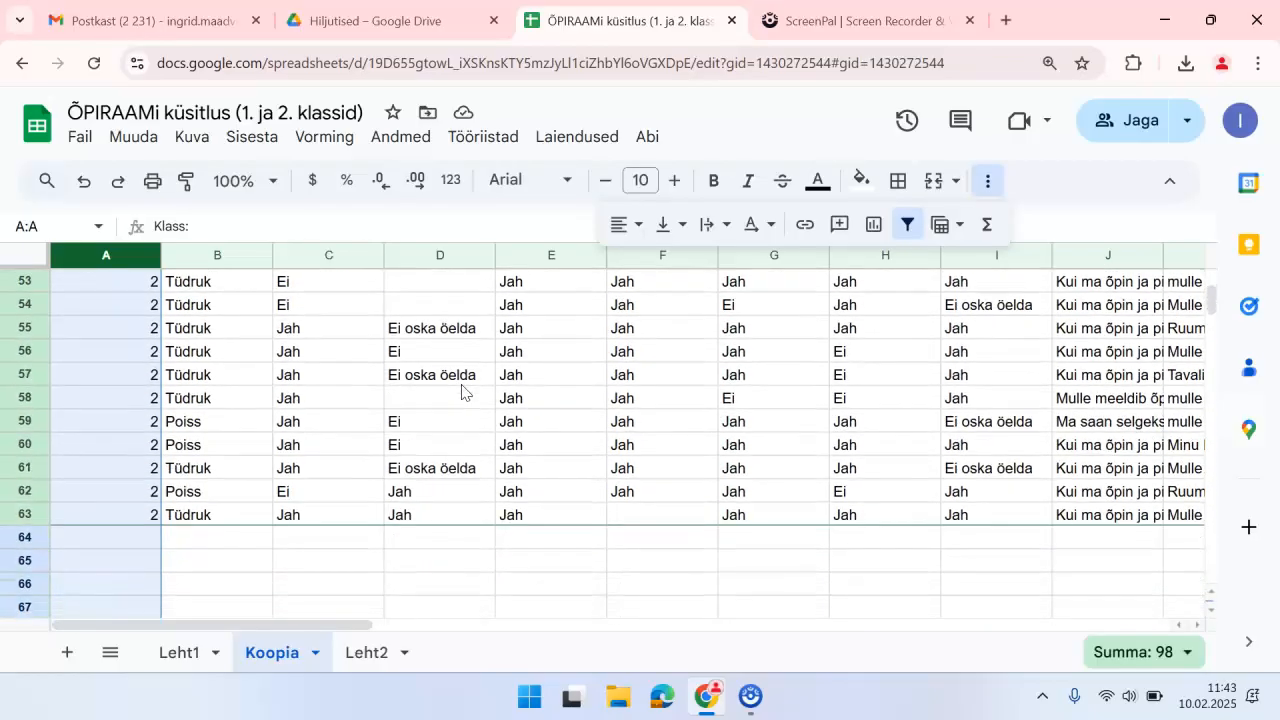
{"action": "scroll", "coordinate": [462, 391], "scroll_direction": "up", "scroll_amount": 20}
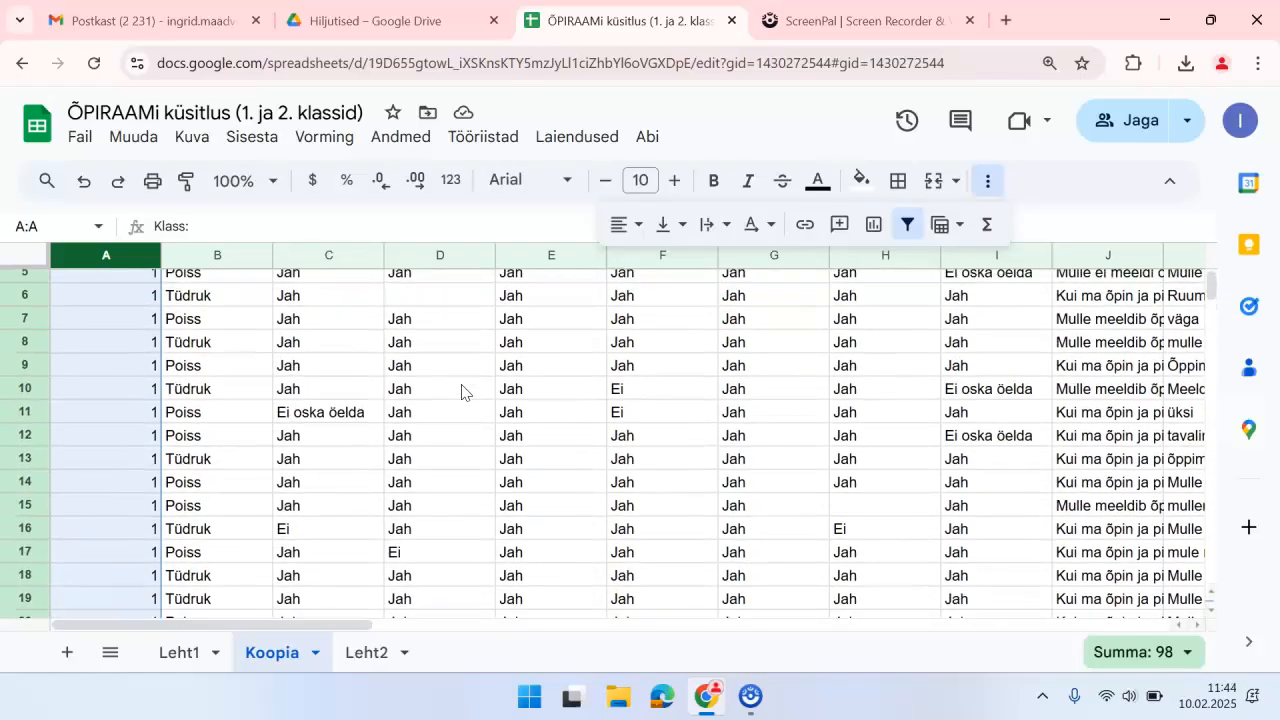
{"action": "scroll", "coordinate": [462, 391], "scroll_direction": "up", "scroll_amount": 3}
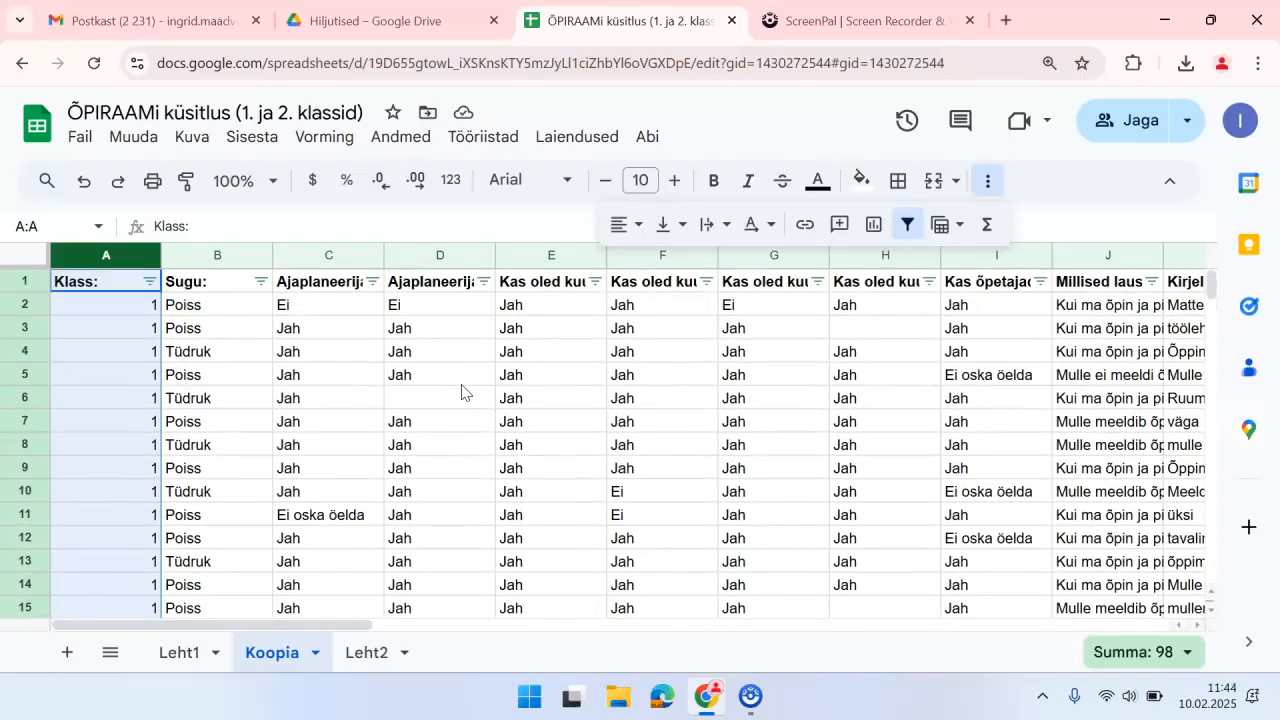